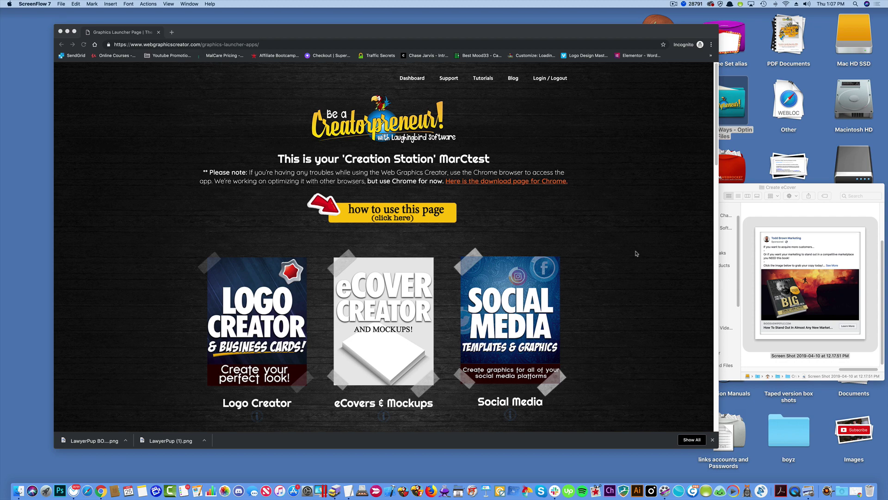
- View the example ad screenshot from the Create eCover folder for reference, then close it
{"action": "left_click", "coordinate": [811, 209]}
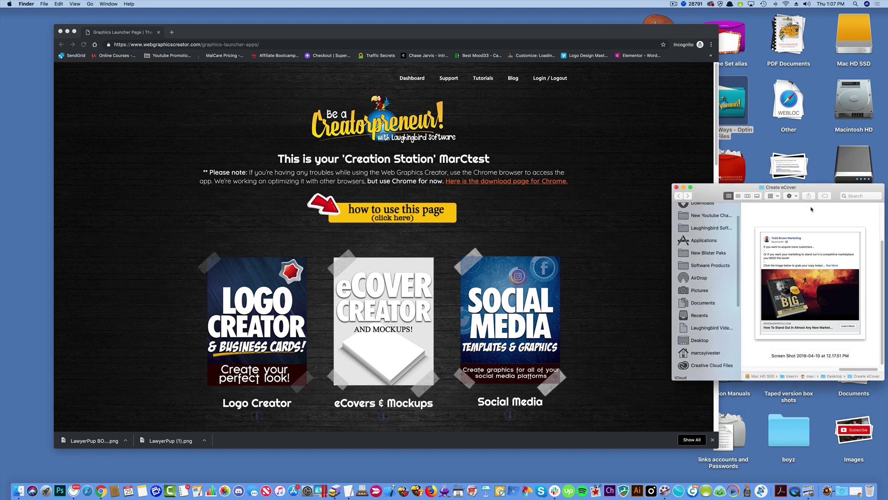
{"action": "double_click", "coordinate": [805, 276]}
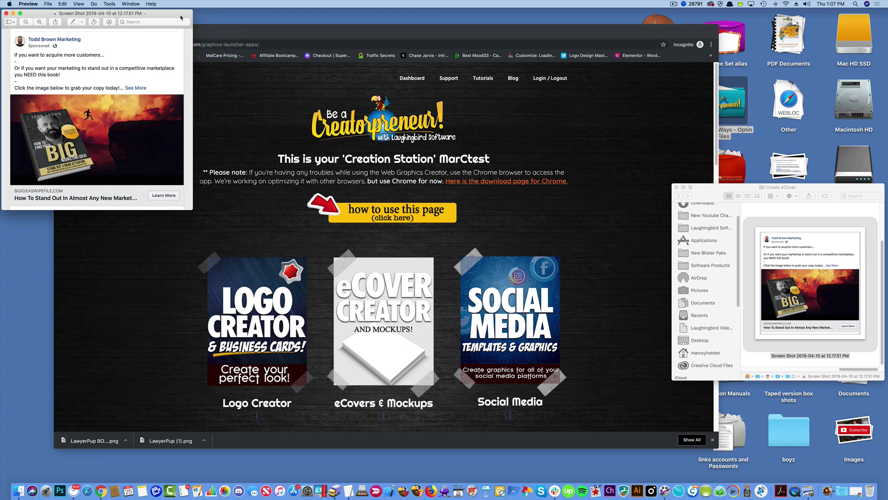
{"action": "left_click_drag", "start_coordinate": [181, 17], "coordinate": [434, 96]}
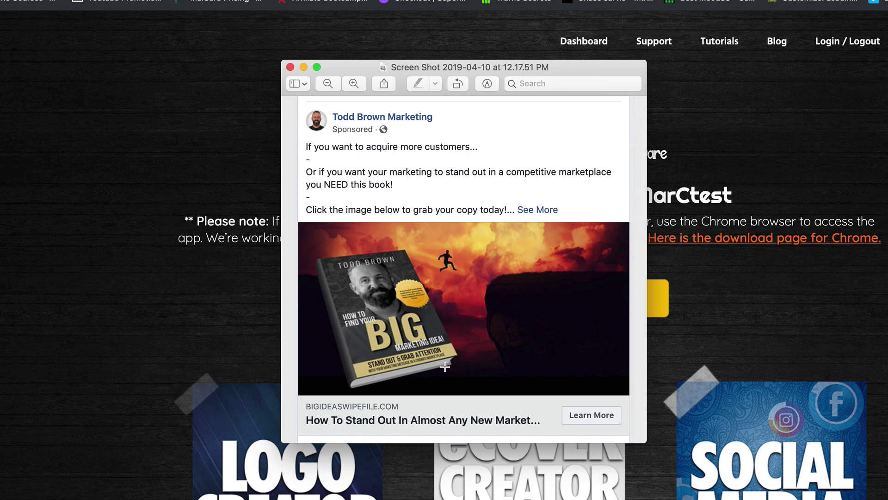
{"action": "left_click", "coordinate": [292, 68]}
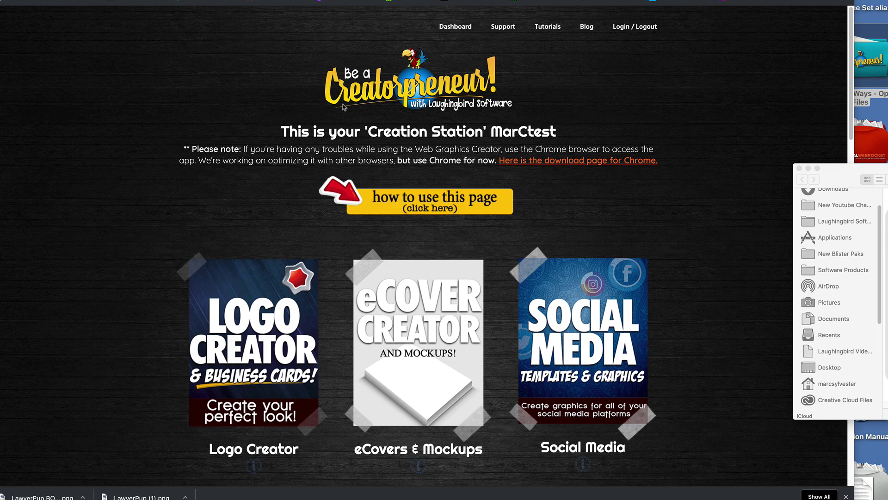
- Open the eCovers & Mockups creator and scroll the templates down to Your Personal Lawyer
{"action": "scroll", "coordinate": [223, 249], "scroll_direction": "down", "scroll_amount": 10}
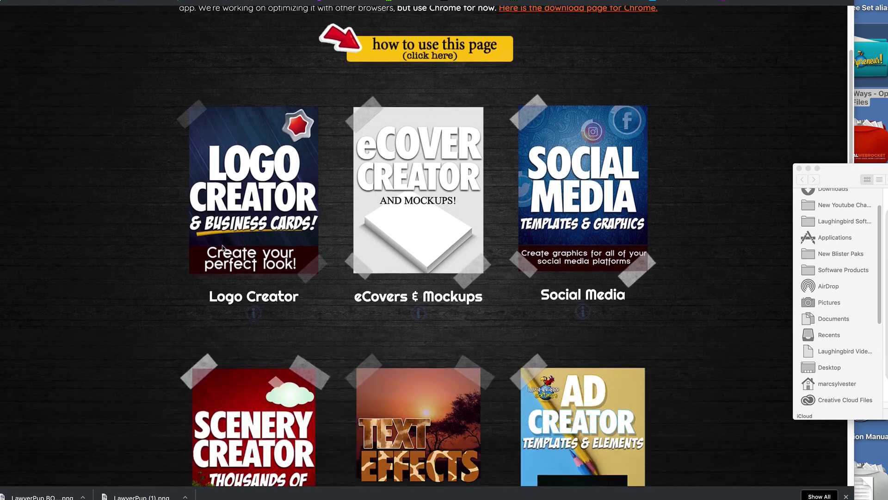
{"action": "scroll", "coordinate": [223, 248], "scroll_direction": "down", "scroll_amount": 10}
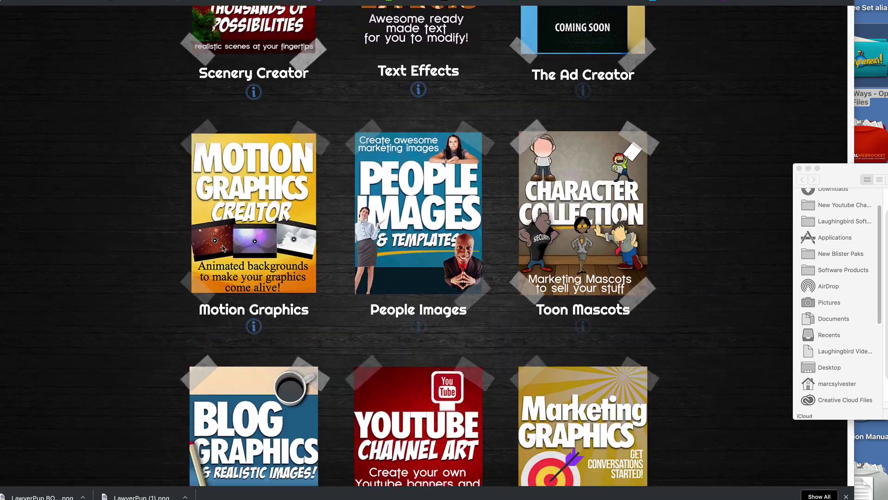
{"action": "scroll", "coordinate": [222, 248], "scroll_direction": "up", "scroll_amount": 10}
{"action": "scroll", "coordinate": [222, 249], "scroll_direction": "up", "scroll_amount": 5}
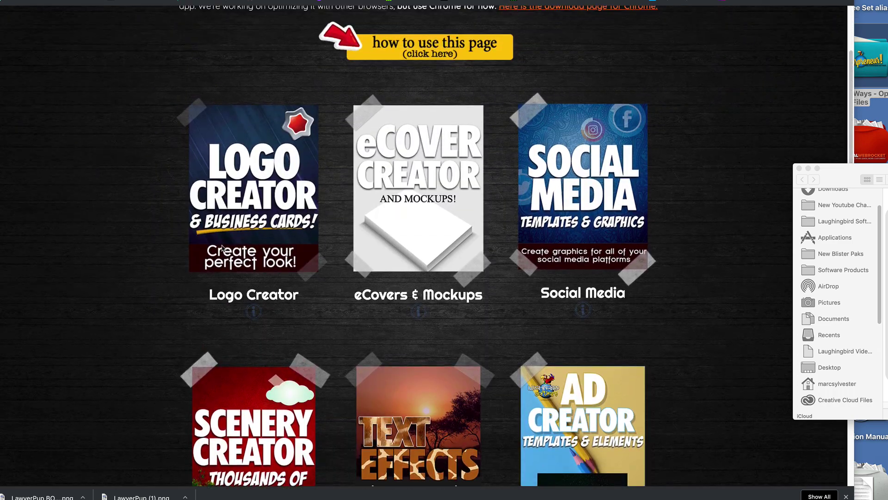
{"action": "left_click", "coordinate": [403, 187]}
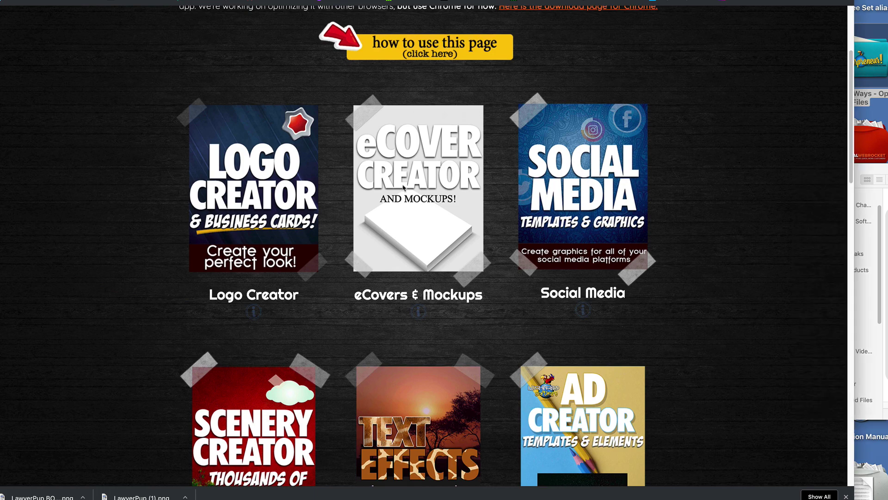
{"action": "left_click", "coordinate": [403, 187]}
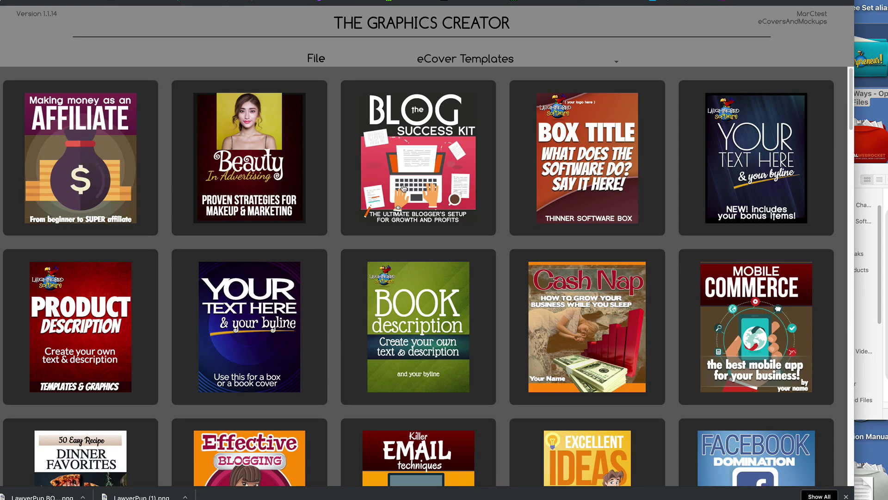
{"action": "scroll", "coordinate": [403, 188], "scroll_direction": "down", "scroll_amount": 5}
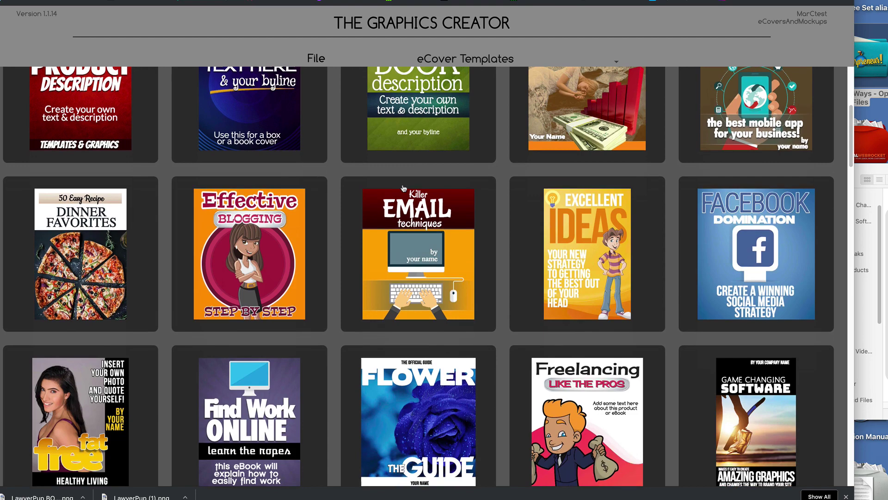
{"action": "scroll", "coordinate": [403, 186], "scroll_direction": "down", "scroll_amount": 10}
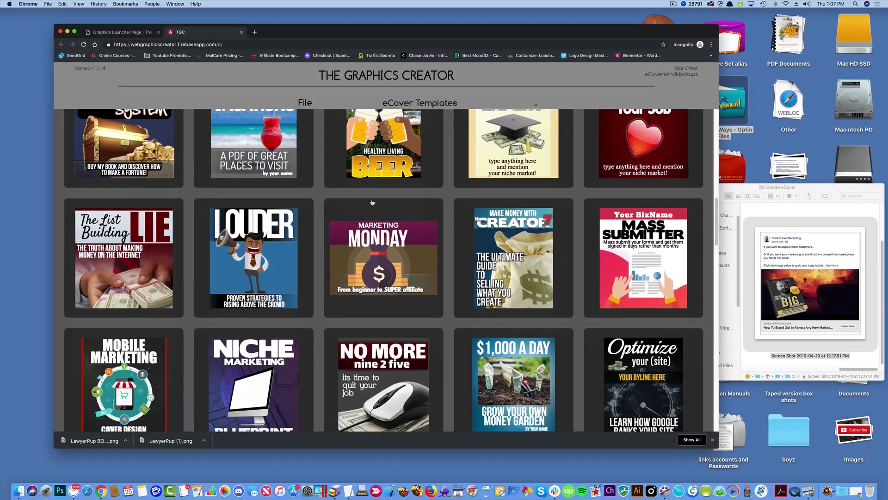
{"action": "scroll", "coordinate": [372, 202], "scroll_direction": "down", "scroll_amount": 10}
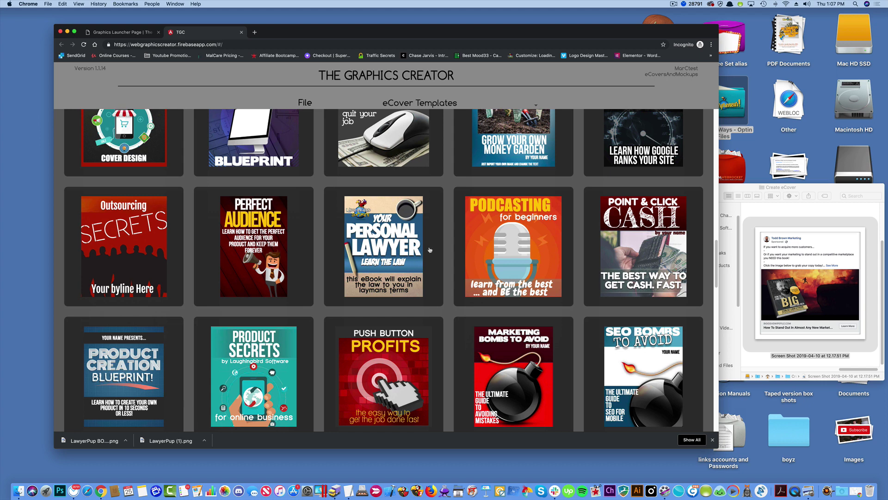
- Open the Your Personal Lawyer template and delete its parrot logo and coffee cup
{"action": "left_click", "coordinate": [397, 233]}
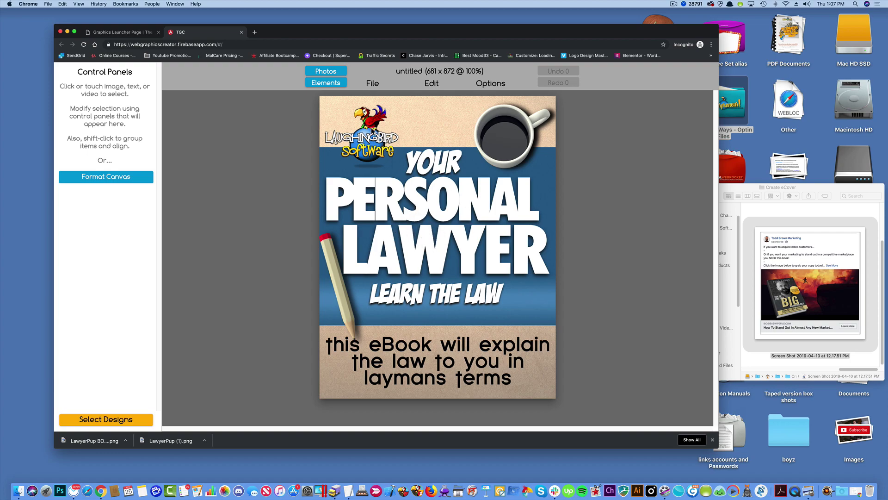
{"action": "left_click", "coordinate": [365, 139]}
{"action": "key", "text": "Delete"}
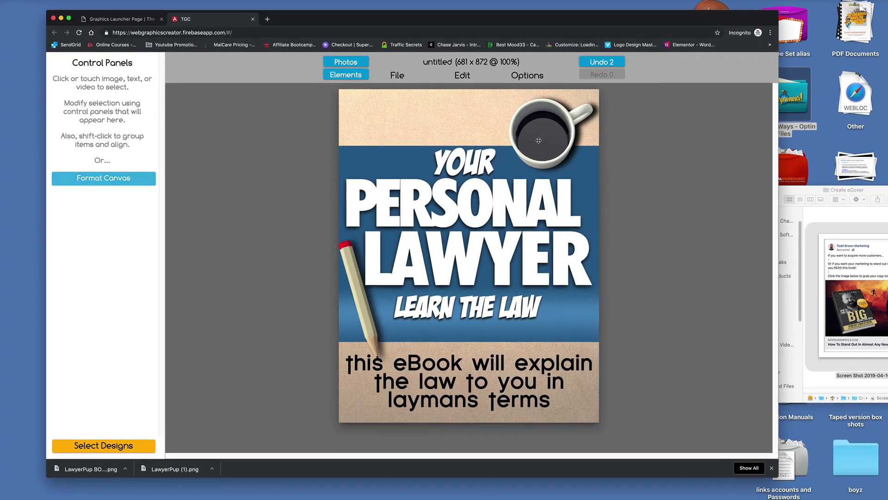
{"action": "left_click", "coordinate": [497, 137]}
{"action": "key", "text": "Delete"}
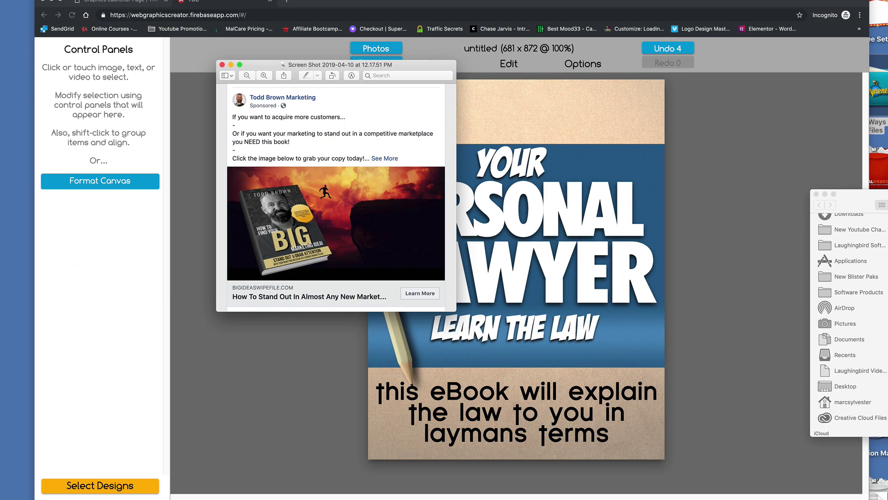
{"action": "left_click", "coordinate": [223, 65]}
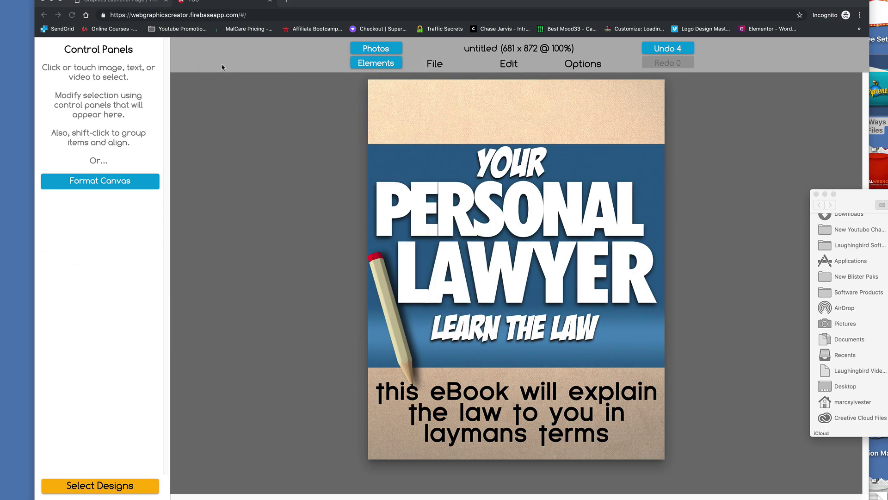
- Search stock photos for 'puppy' and add the snowy husky photo to the cover
{"action": "left_click", "coordinate": [374, 49]}
{"action": "left_click", "coordinate": [116, 120]}
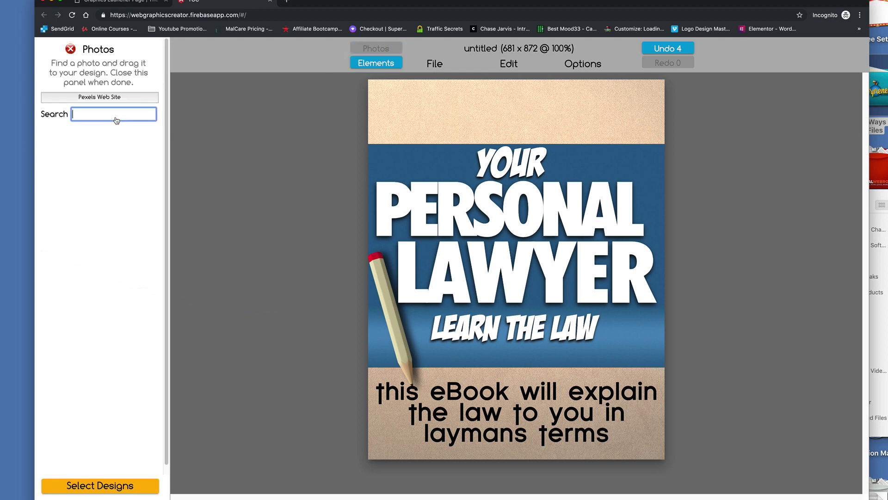
{"action": "type", "text": "puppy"}
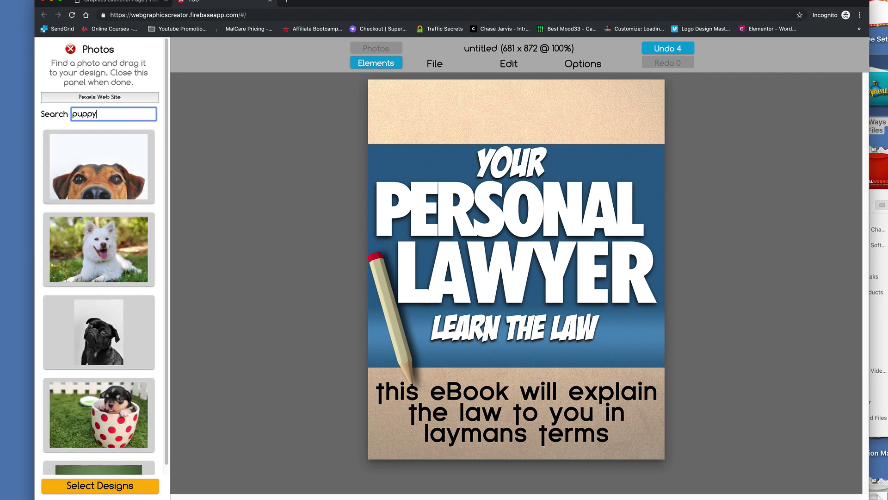
{"action": "scroll", "coordinate": [94, 187], "scroll_direction": "down", "scroll_amount": 3}
{"action": "scroll", "coordinate": [95, 188], "scroll_direction": "down", "scroll_amount": 8}
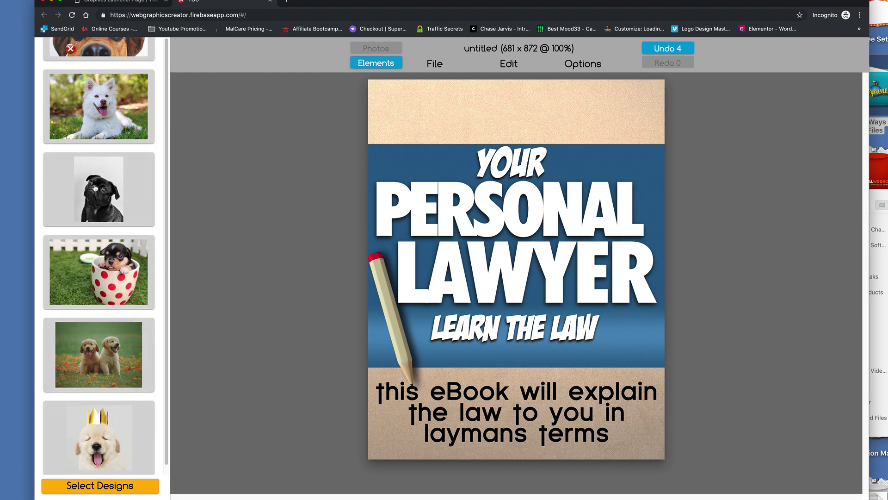
{"action": "scroll", "coordinate": [95, 188], "scroll_direction": "down", "scroll_amount": 12}
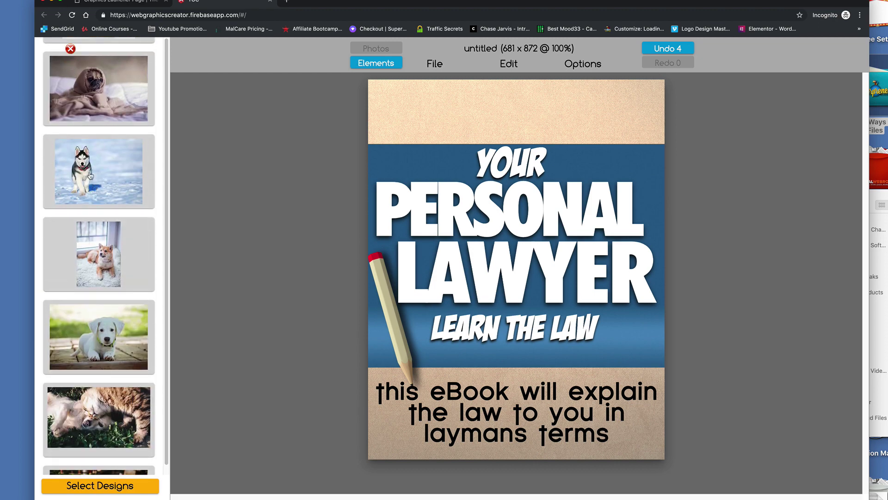
{"action": "left_click_drag", "start_coordinate": [440, 185], "coordinate": [442, 186]}
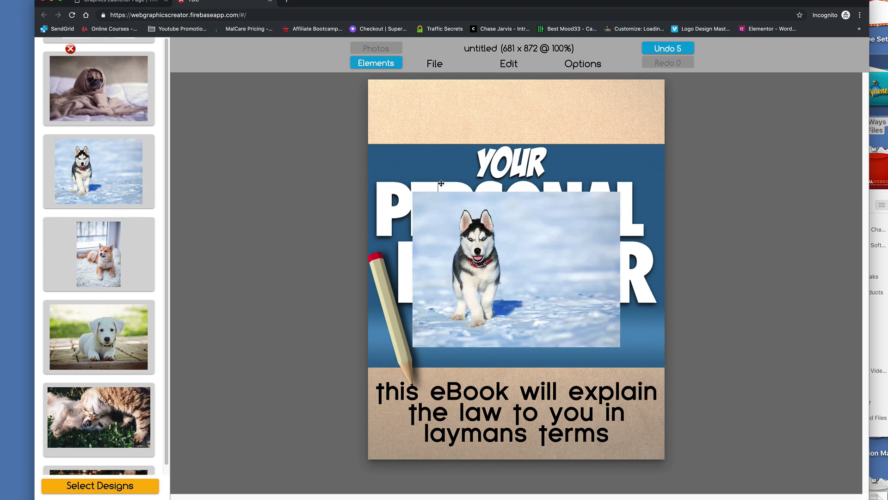
- Enlarge the husky photo to fill the cover and send it to the back
{"action": "left_click_drag", "start_coordinate": [469, 236], "coordinate": [409, 135]}
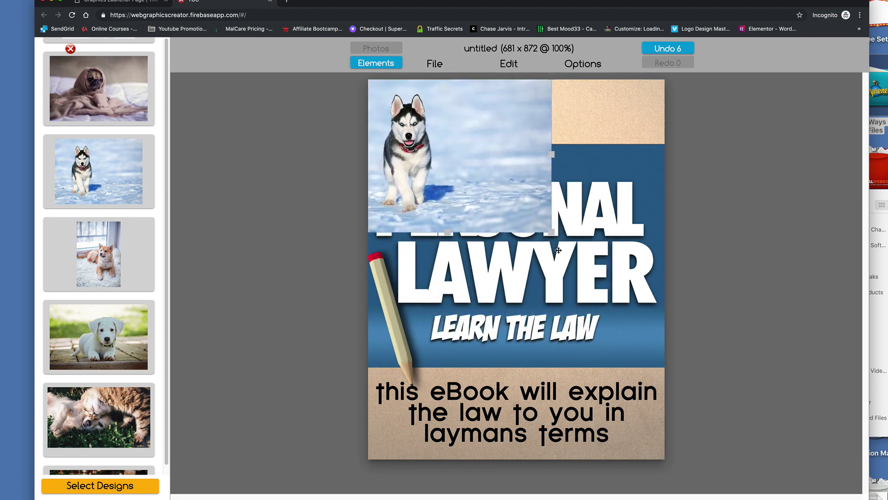
{"action": "left_click_drag", "start_coordinate": [551, 235], "coordinate": [717, 355]}
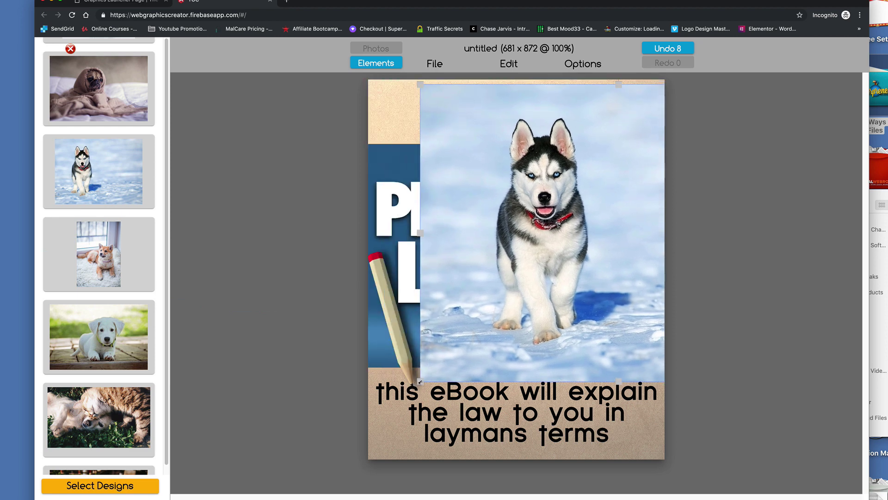
{"action": "left_click_drag", "start_coordinate": [420, 347], "coordinate": [365, 370]}
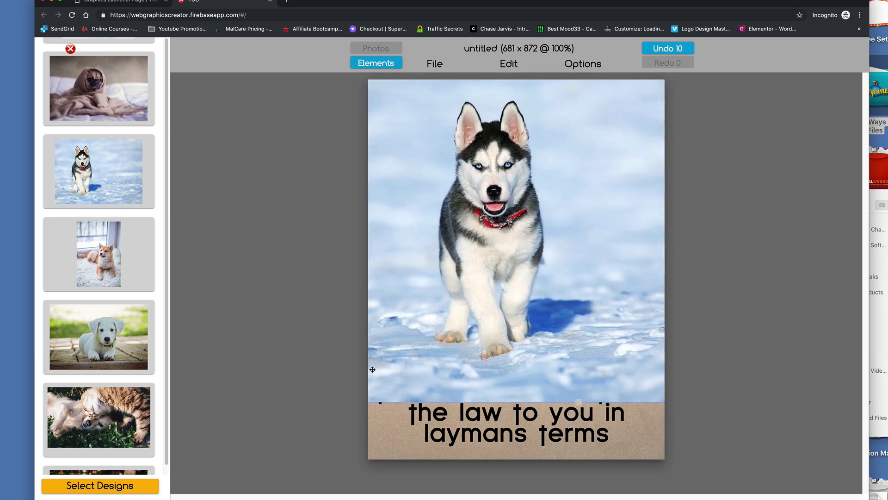
{"action": "left_click", "coordinate": [572, 65]}
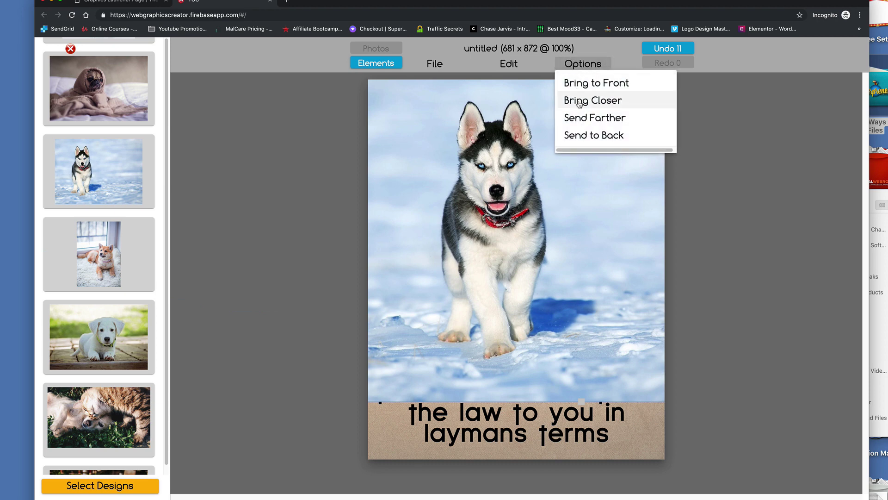
{"action": "left_click", "coordinate": [587, 137]}
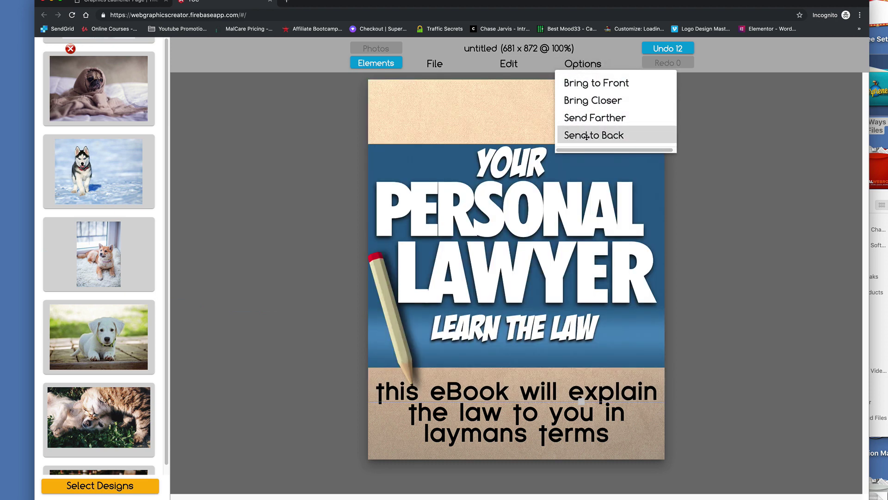
- Place the husky above the beige background and delete the blue band covering it
{"action": "left_click", "coordinate": [576, 64]}
{"action": "left_click", "coordinate": [590, 136]}
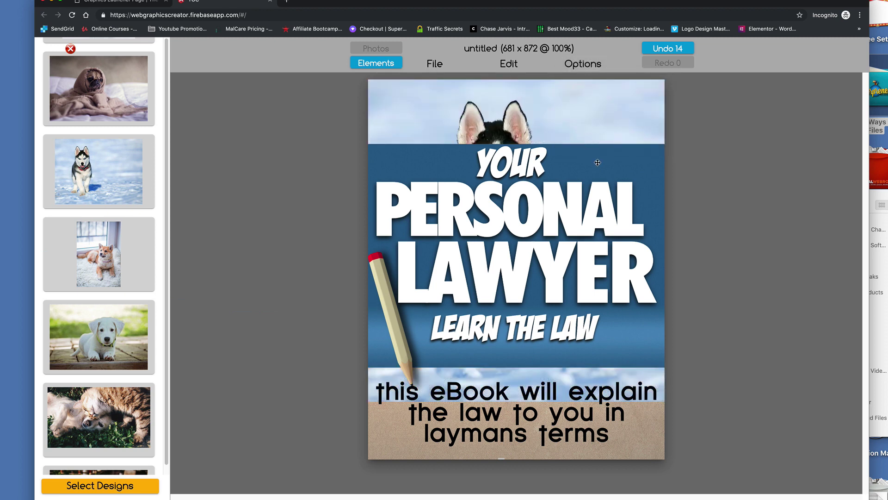
{"action": "left_click_drag", "start_coordinate": [598, 162], "coordinate": [588, 158]}
{"action": "key", "text": "Delete"}
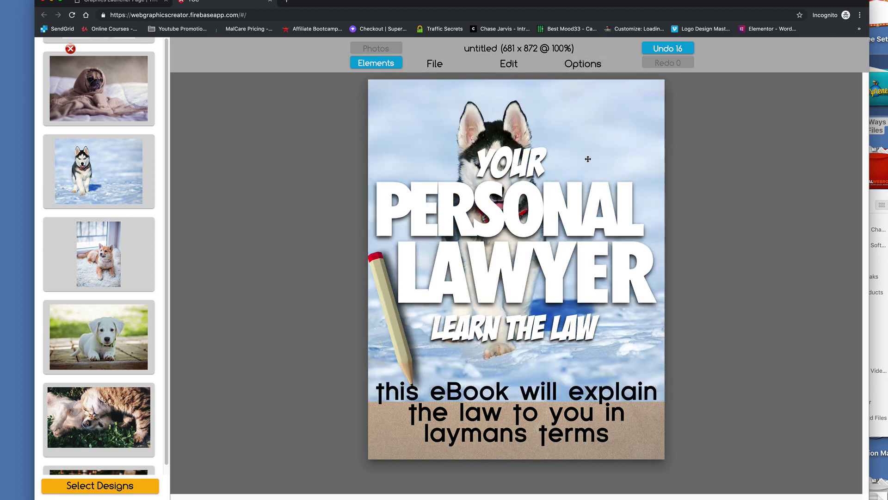
- Delete the YOUR and PERSONAL words and nudge LAWYER slightly up and left
{"action": "left_click", "coordinate": [540, 162]}
{"action": "key", "text": "Delete"}
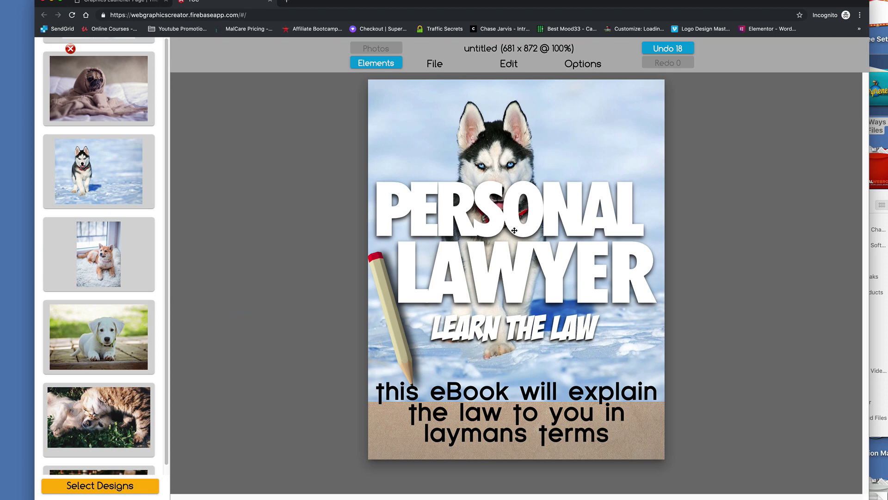
{"action": "left_click_drag", "start_coordinate": [516, 229], "coordinate": [508, 219]}
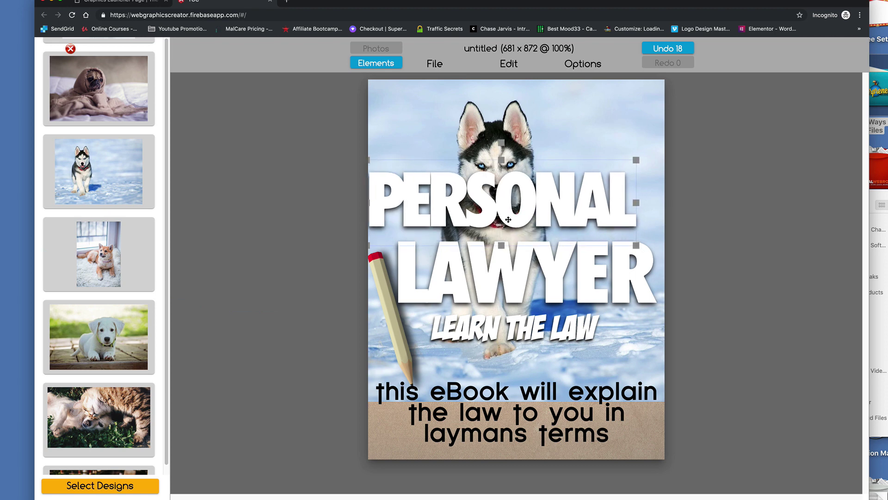
{"action": "key", "text": "Delete"}
{"action": "left_click", "coordinate": [517, 274]}
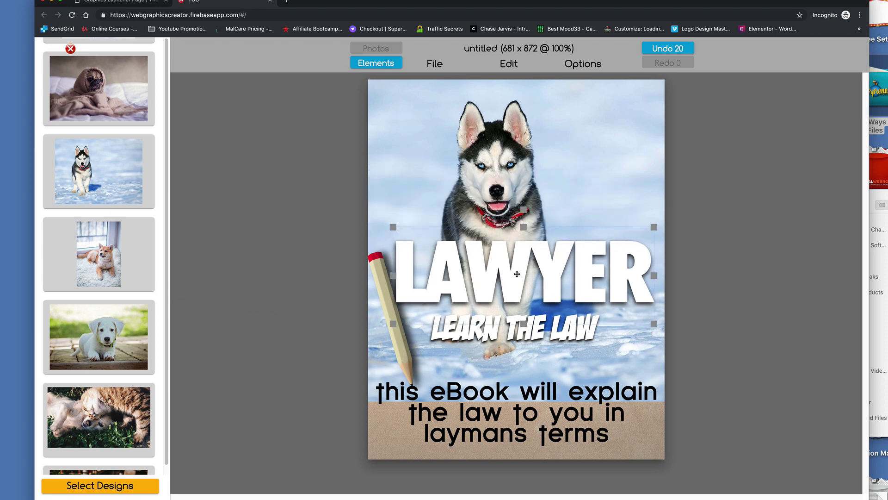
{"action": "left_click_drag", "start_coordinate": [518, 274], "coordinate": [511, 272]}
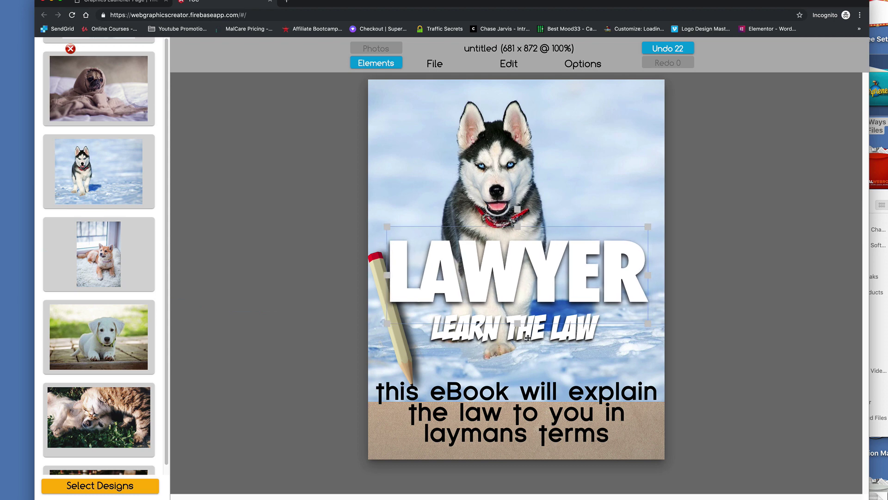
- Replace LEARN THE LAW with PUP, enlarge and tilt it, and bring it to the front
{"action": "left_click", "coordinate": [528, 337]}
{"action": "double_click", "coordinate": [526, 327]}
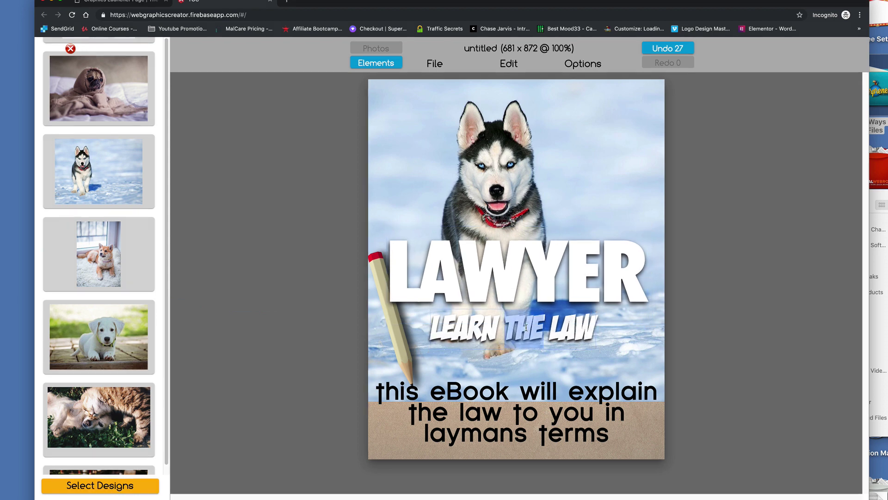
{"action": "key", "text": "ctrl+a"}
{"action": "type", "text": "PUP"}
{"action": "left_click", "coordinate": [528, 329]}
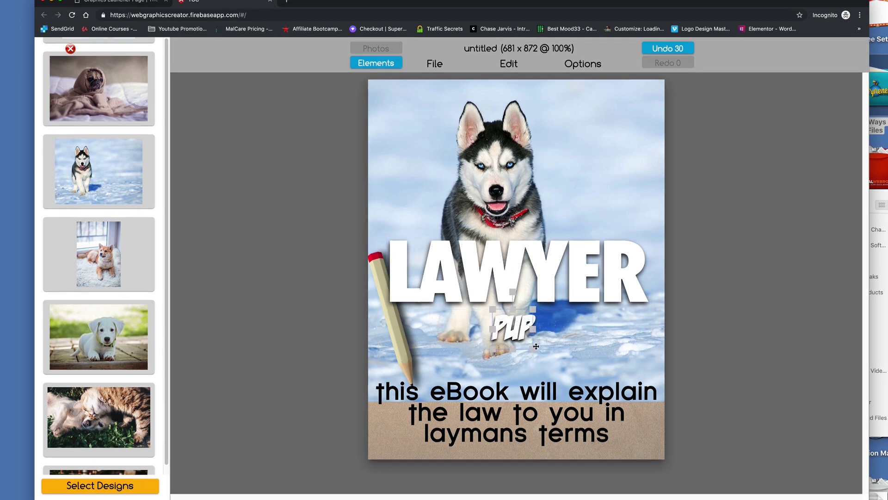
{"action": "left_click_drag", "start_coordinate": [535, 350], "coordinate": [592, 408]}
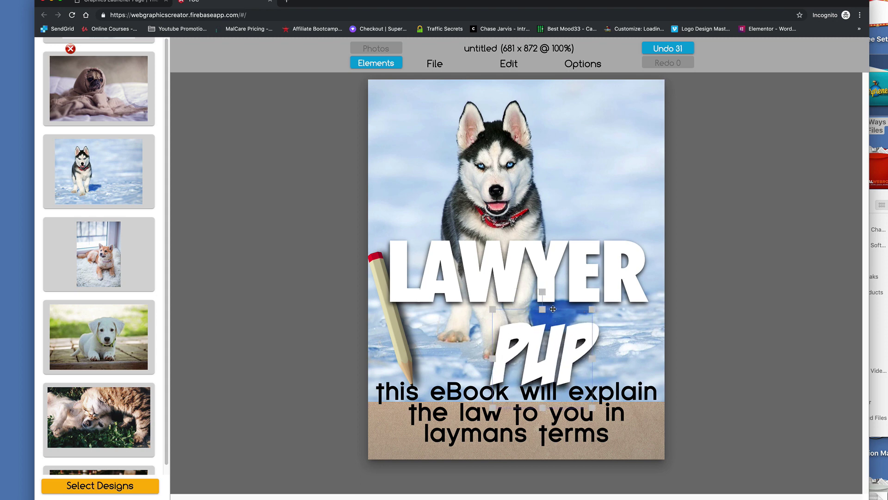
{"action": "left_click_drag", "start_coordinate": [541, 294], "coordinate": [555, 296]}
{"action": "left_click_drag", "start_coordinate": [557, 351], "coordinate": [591, 331]}
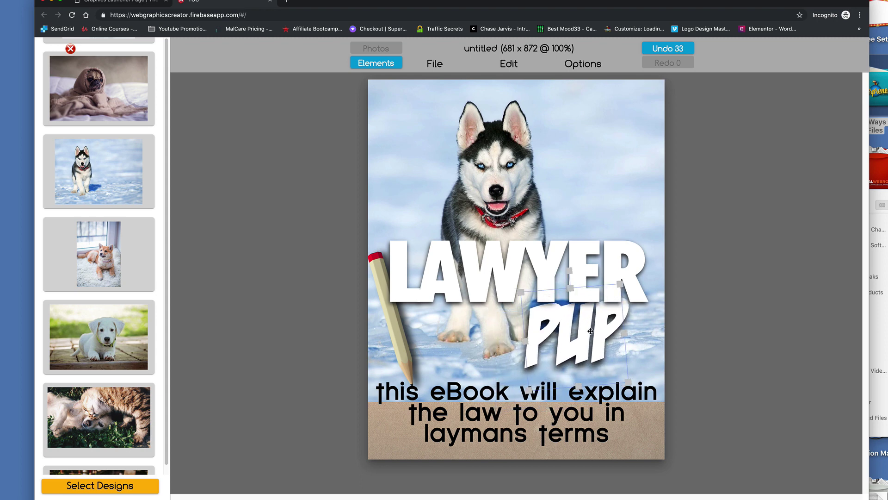
{"action": "left_click", "coordinate": [583, 64]}
{"action": "left_click", "coordinate": [579, 82]}
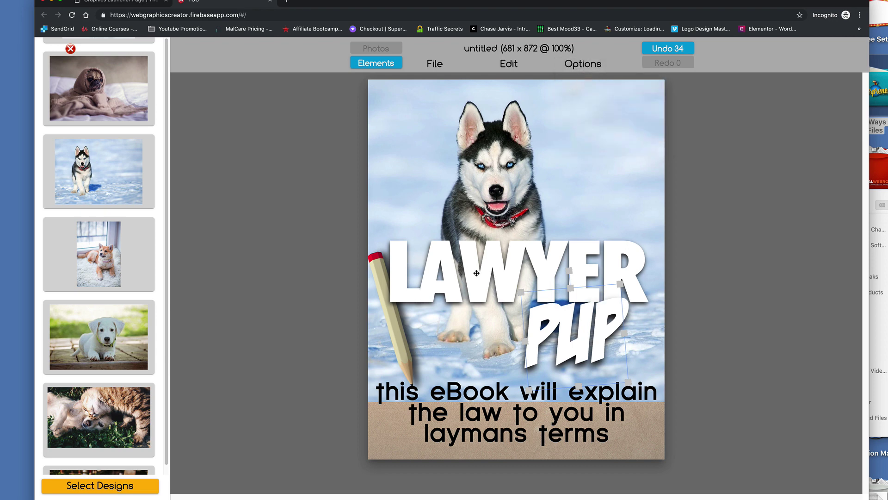
- Reposition LAWYER and enlarge it wider and taller across the cover
{"action": "left_click_drag", "start_coordinate": [477, 273], "coordinate": [460, 257]}
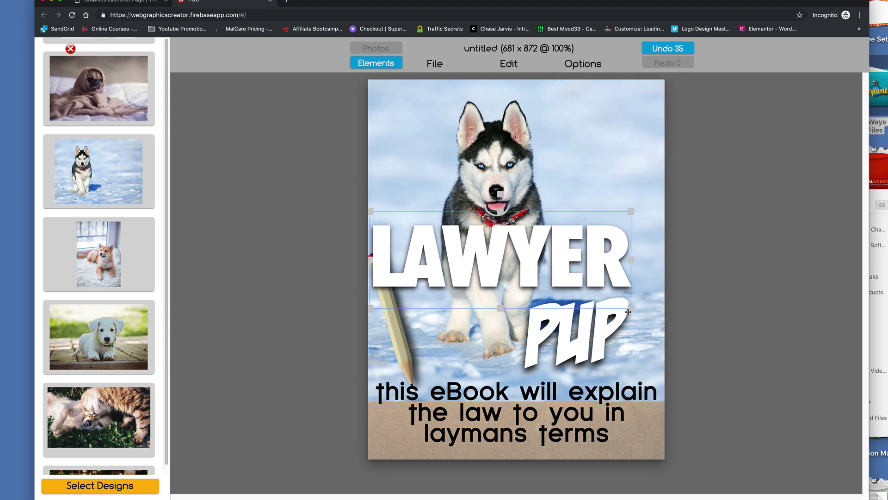
{"action": "left_click_drag", "start_coordinate": [632, 311], "coordinate": [661, 319]}
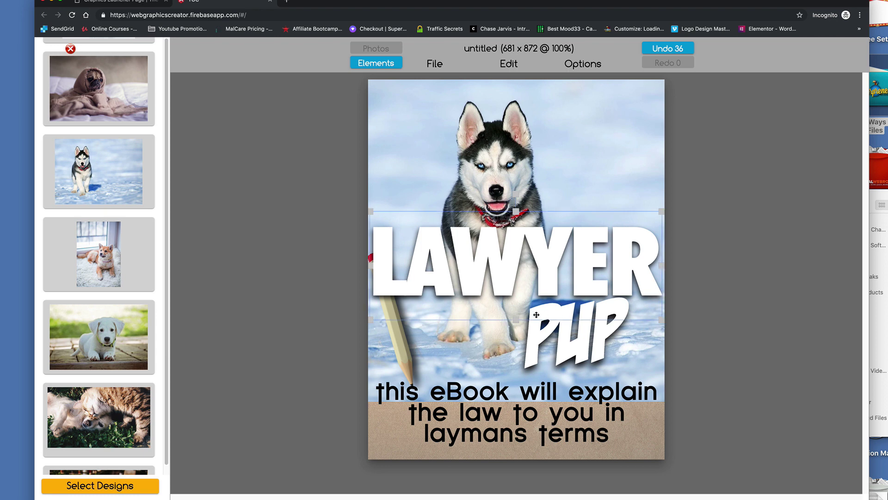
{"action": "left_click_drag", "start_coordinate": [517, 321], "coordinate": [517, 332]}
{"action": "left_click_drag", "start_coordinate": [400, 273], "coordinate": [400, 280]}
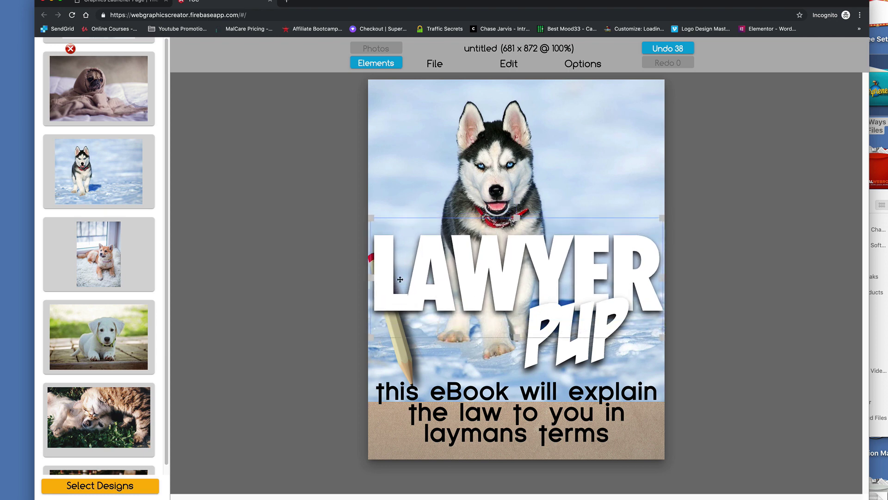
- Color LAWYER near-black (131A13) by eyedropping the husky's dark fur
{"action": "left_click", "coordinate": [70, 49]}
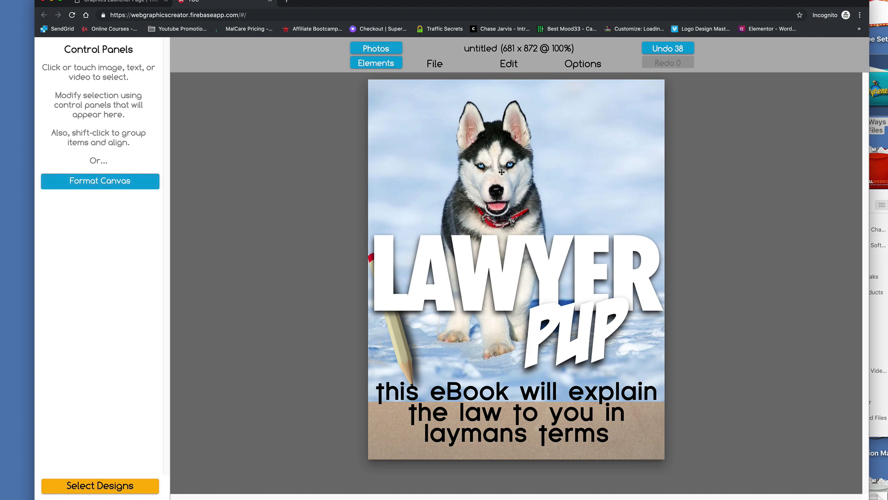
{"action": "left_click", "coordinate": [486, 247]}
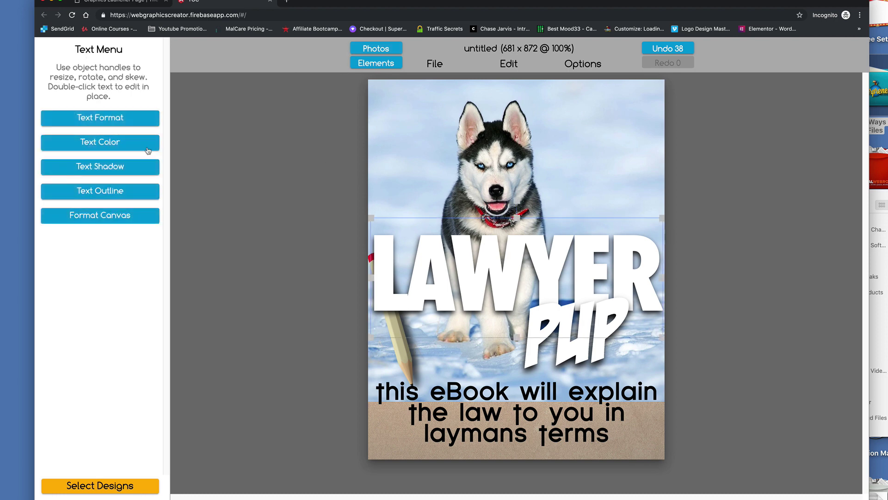
{"action": "left_click", "coordinate": [112, 145]}
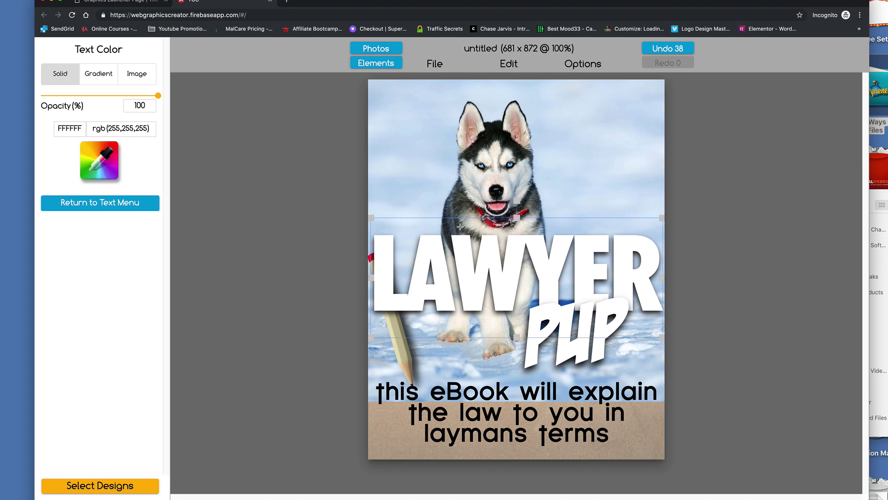
{"action": "left_click", "coordinate": [490, 223]}
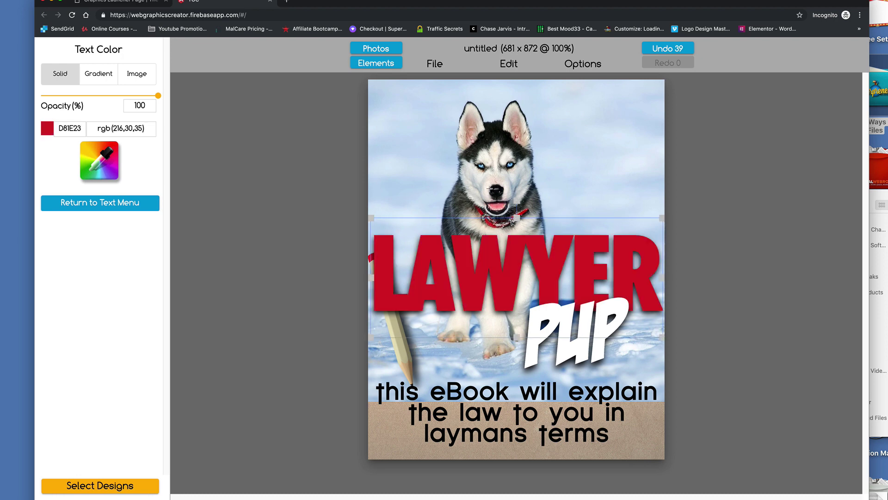
{"action": "left_click", "coordinate": [495, 134]}
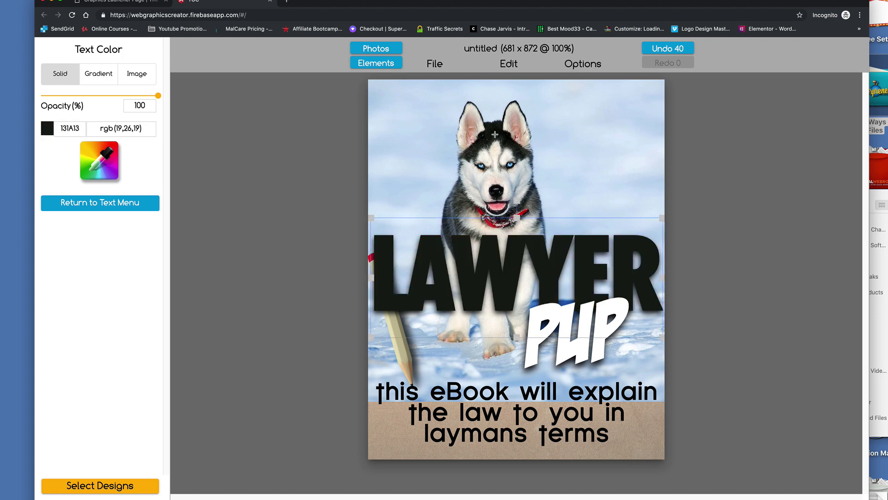
{"action": "left_click", "coordinate": [98, 205]}
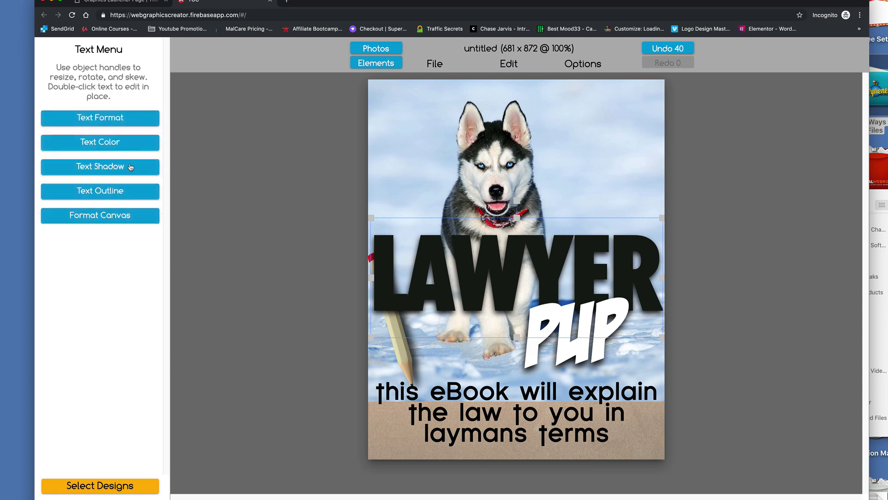
- Give LAWYER a thickened tan (C0A890) outline sampled from the canvas
{"action": "left_click", "coordinate": [97, 193]}
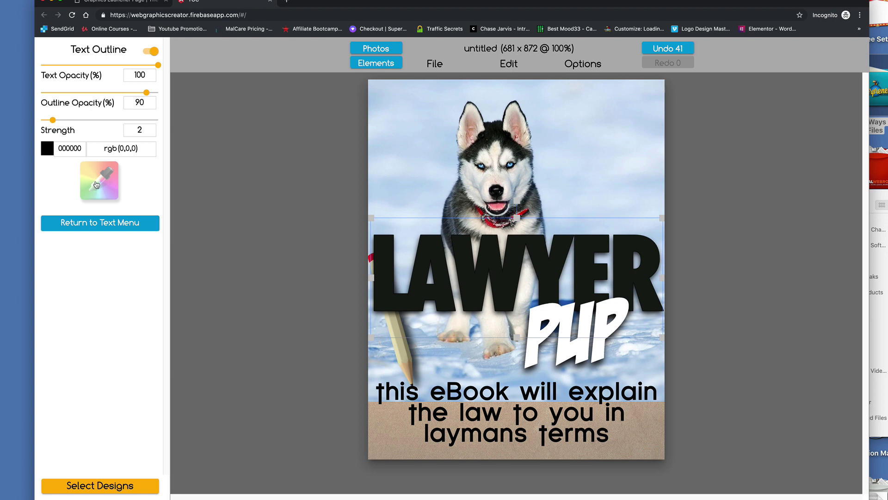
{"action": "left_click", "coordinate": [522, 212]}
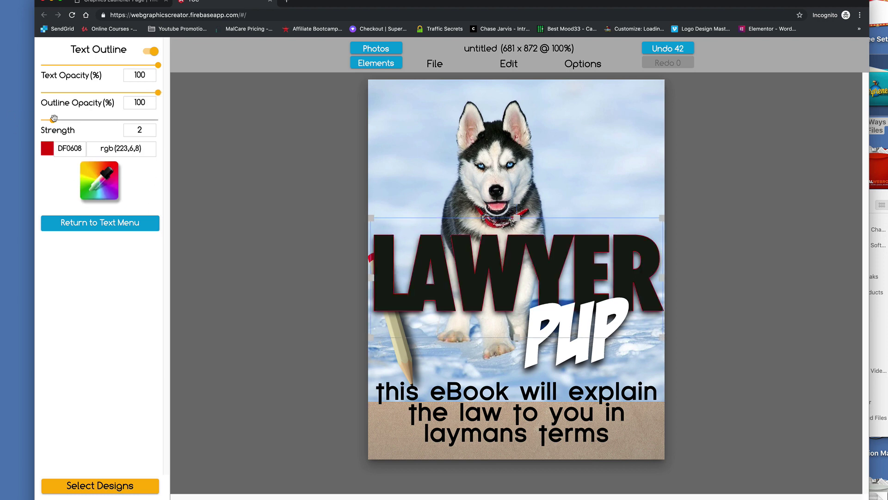
{"action": "left_click_drag", "start_coordinate": [54, 118], "coordinate": [65, 120]}
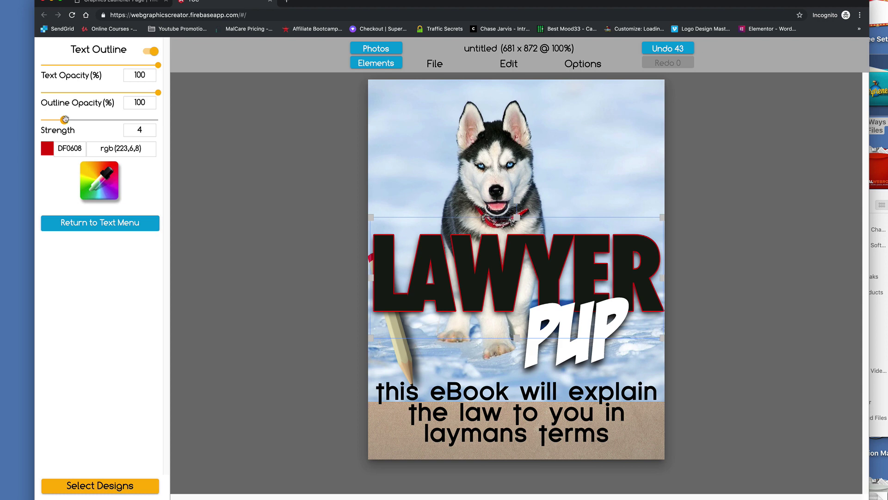
{"action": "left_click", "coordinate": [382, 420]}
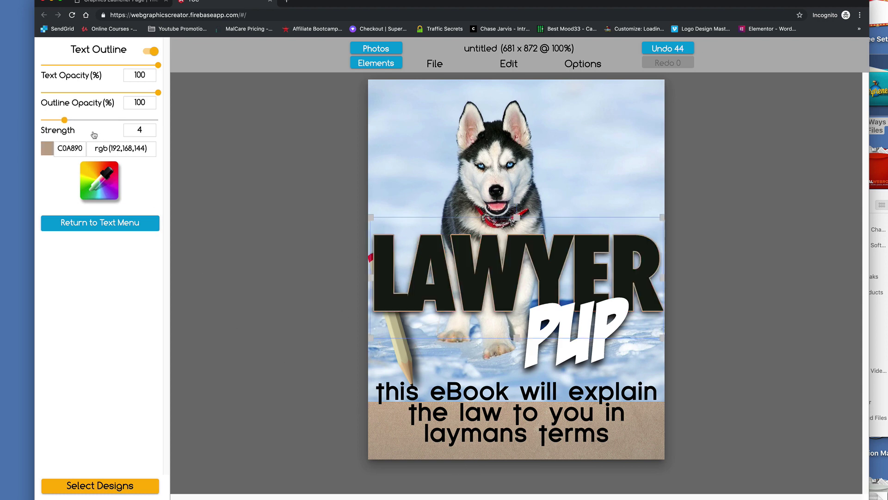
{"action": "left_click_drag", "start_coordinate": [65, 119], "coordinate": [73, 119]}
- Give PUP a red (BD0C0F) outline from the collar at strength 3
{"action": "left_click", "coordinate": [568, 335]}
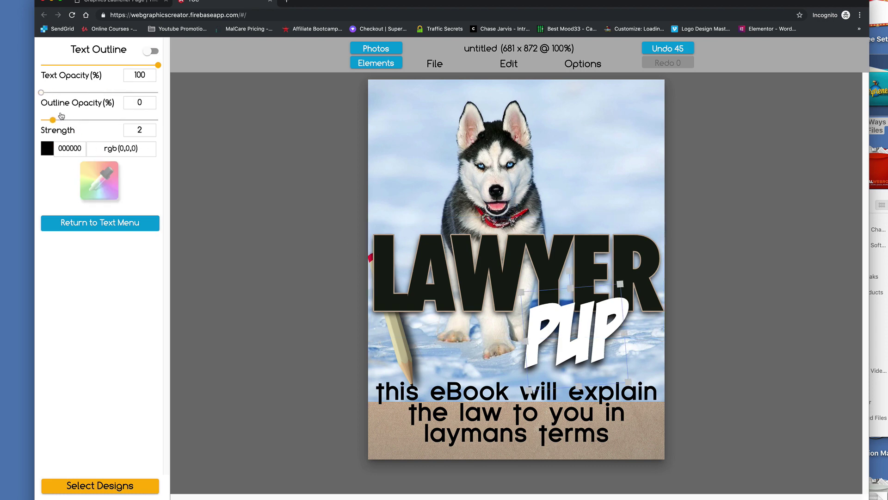
{"action": "left_click", "coordinate": [97, 187]}
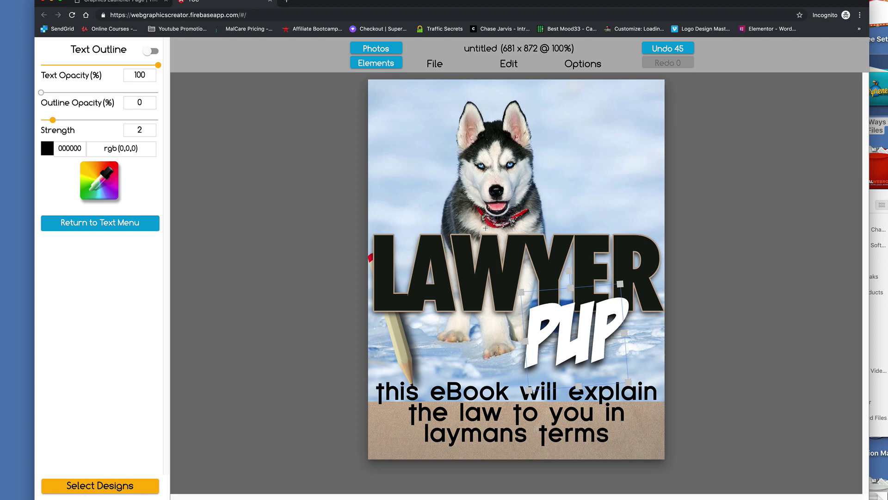
{"action": "left_click", "coordinate": [522, 212]}
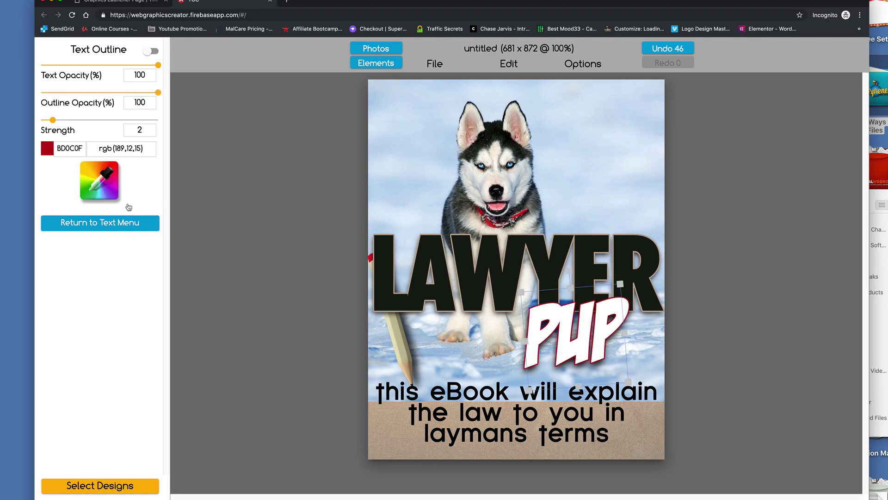
{"action": "left_click_drag", "start_coordinate": [52, 119], "coordinate": [58, 119]}
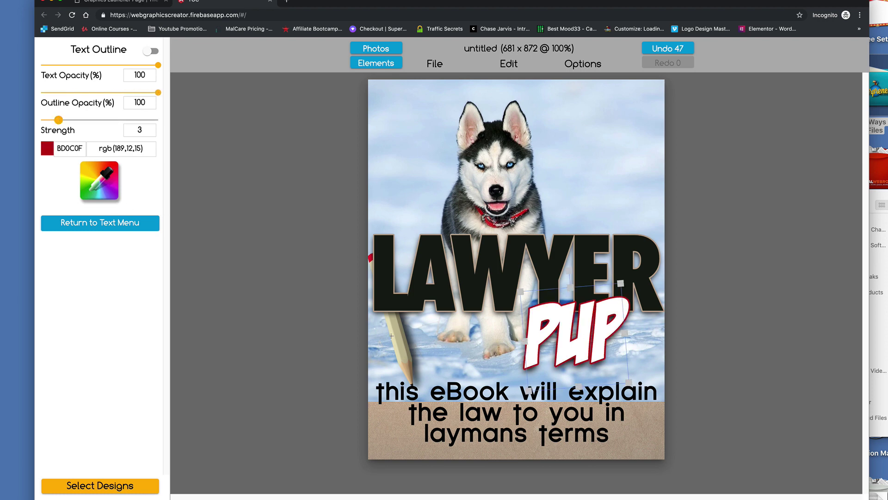
{"action": "left_click", "coordinate": [621, 284]}
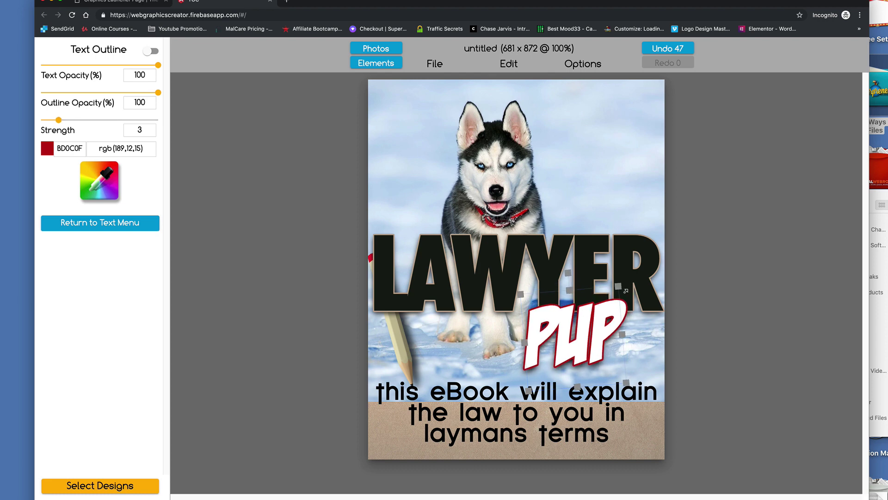
- Replace the body text with 'He works himself TO THE BONE' and enlarge it across the tan band
{"action": "left_click", "coordinate": [560, 415]}
{"action": "double_click", "coordinate": [556, 418]}
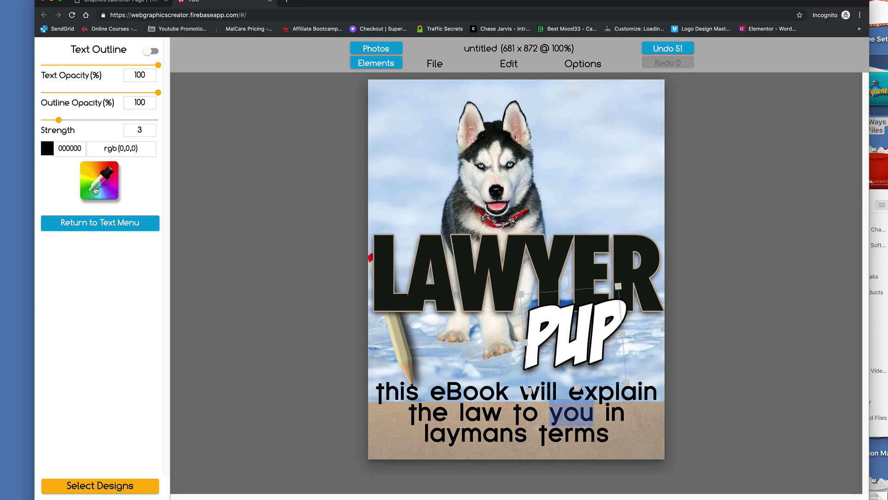
{"action": "left_click", "coordinate": [497, 383]}
{"action": "triple_click", "coordinate": [514, 412]}
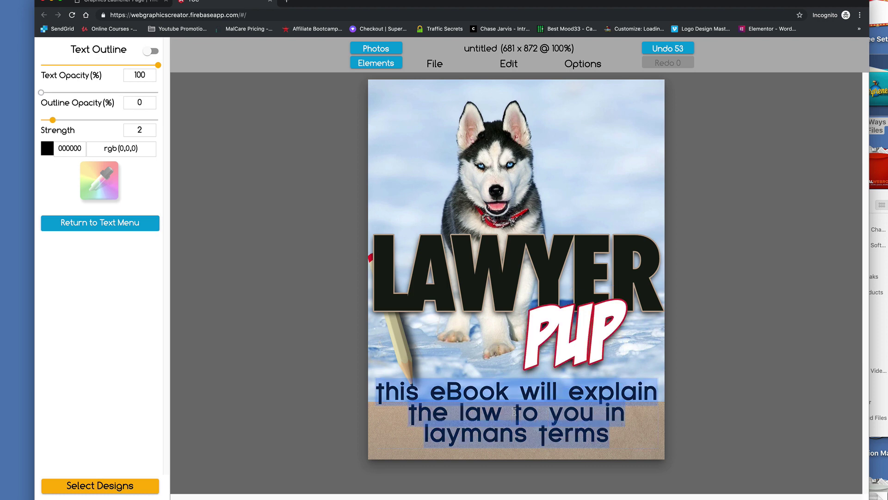
{"action": "type", "text": "H"}
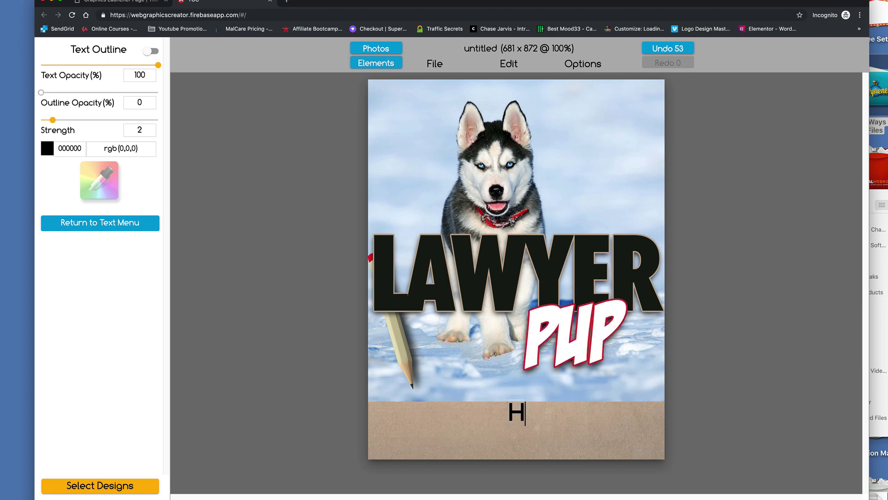
{"action": "type", "text": "e works himself TO THE BONE"}
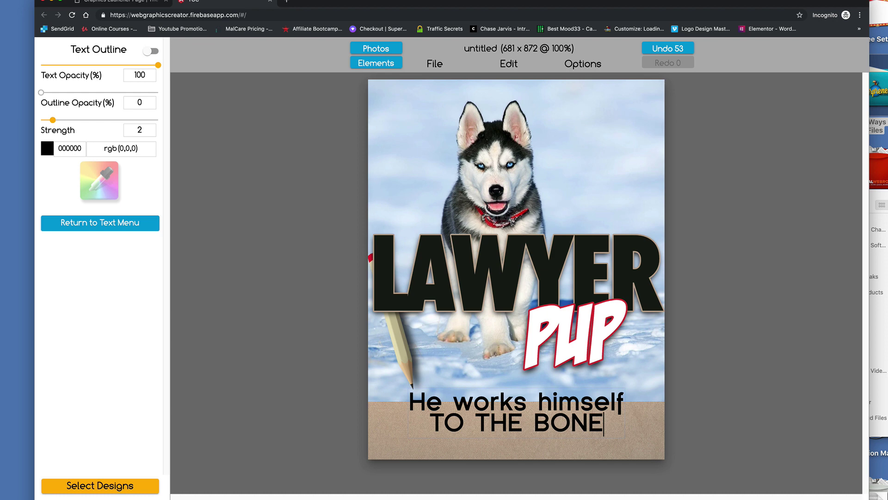
{"action": "left_click", "coordinate": [397, 452]}
{"action": "left_click_drag", "start_coordinate": [438, 424], "coordinate": [415, 431]}
{"action": "left_click_drag", "start_coordinate": [603, 445], "coordinate": [646, 455]}
{"action": "left_click_drag", "start_coordinate": [591, 437], "coordinate": [596, 441]}
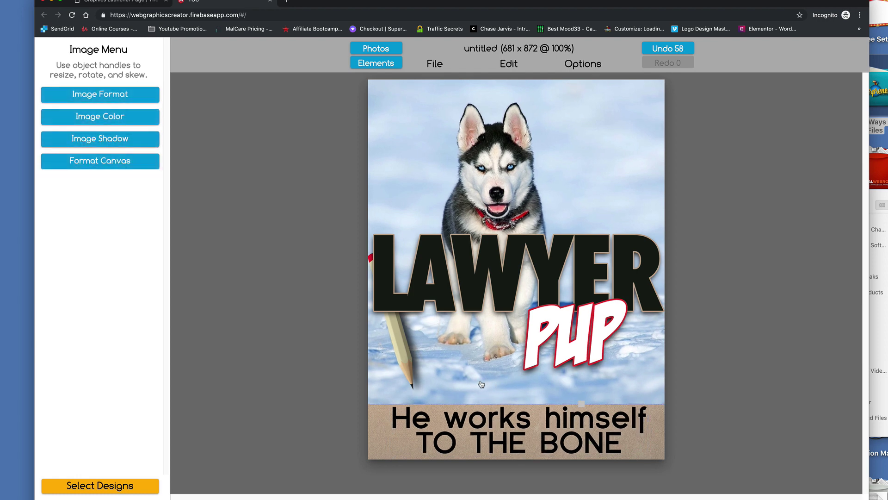
- Bring the pencil in front of LAWYER, shrink it, and rotate it nearly horizontal under the L
{"action": "left_click", "coordinate": [407, 357]}
{"action": "left_click_drag", "start_coordinate": [407, 359], "coordinate": [412, 360]}
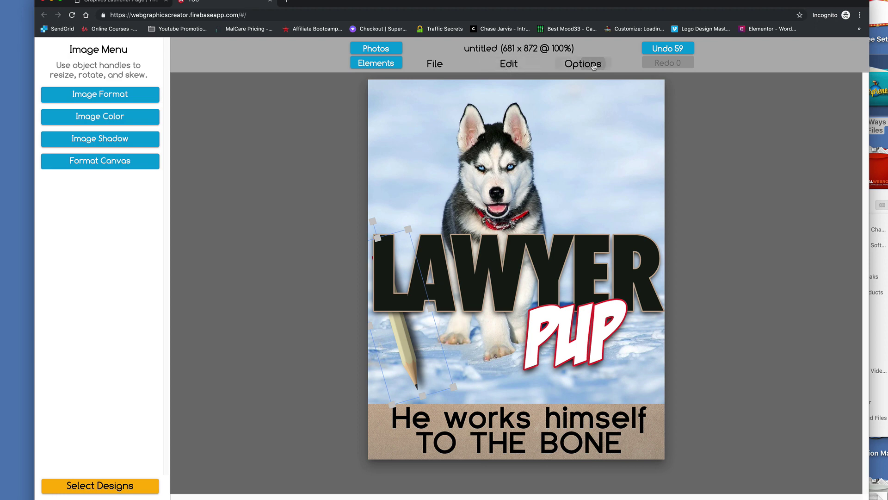
{"action": "mouse_move", "coordinate": [581, 62]}
{"action": "left_click", "coordinate": [590, 82]}
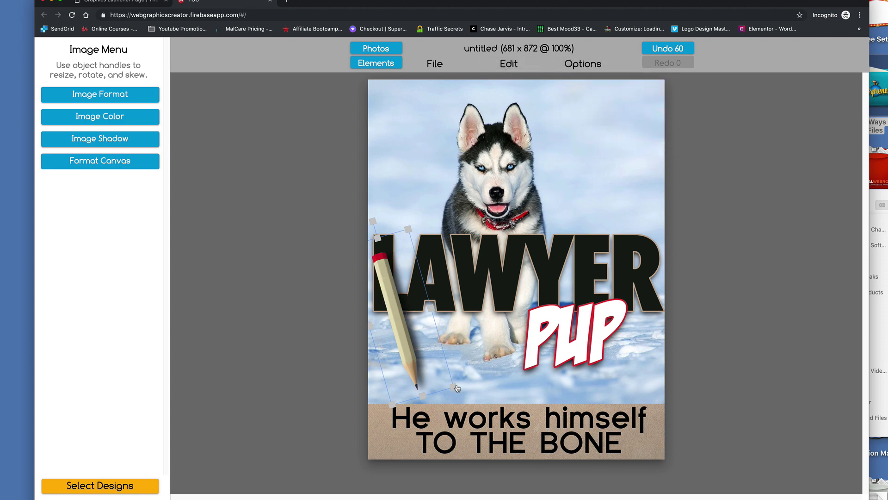
{"action": "left_click_drag", "start_coordinate": [454, 386], "coordinate": [416, 333]}
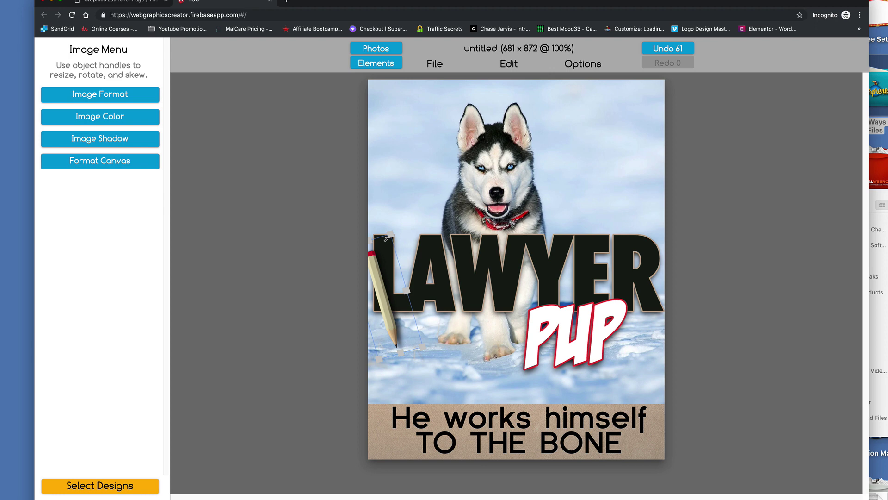
{"action": "left_click_drag", "start_coordinate": [380, 278], "coordinate": [401, 289]}
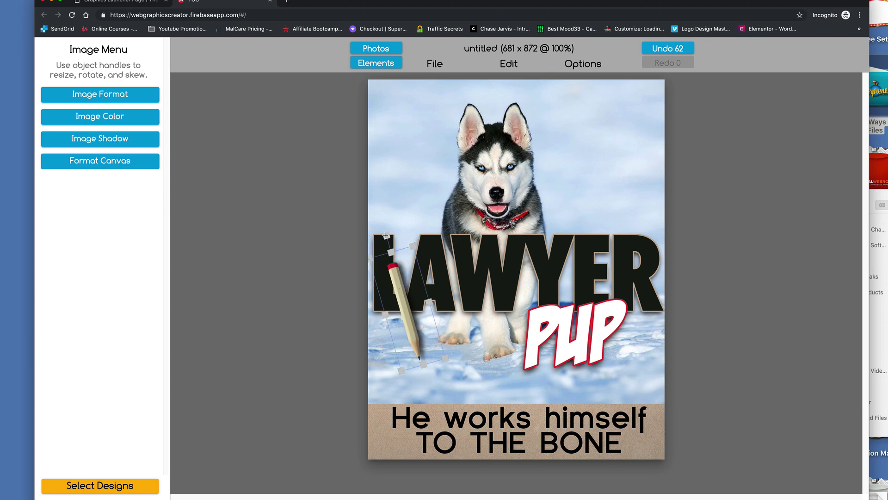
{"action": "mouse_move", "coordinate": [386, 236]}
{"action": "left_mouse_down"}
{"action": "mouse_move", "coordinate": [371, 264]}
{"action": "mouse_move", "coordinate": [369, 305]}
{"action": "left_mouse_up"}
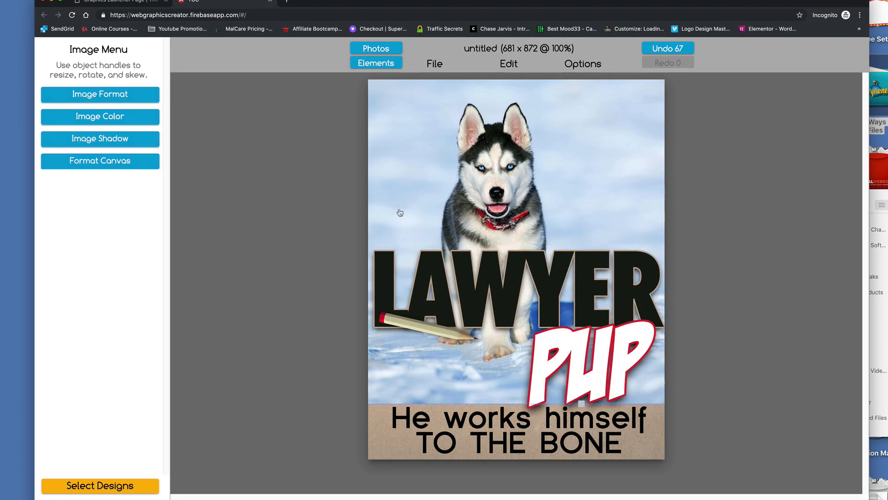
- Save the design as puppyLawyer in the Dogs set
{"action": "left_click", "coordinate": [430, 64]}
{"action": "left_click", "coordinate": [434, 118]}
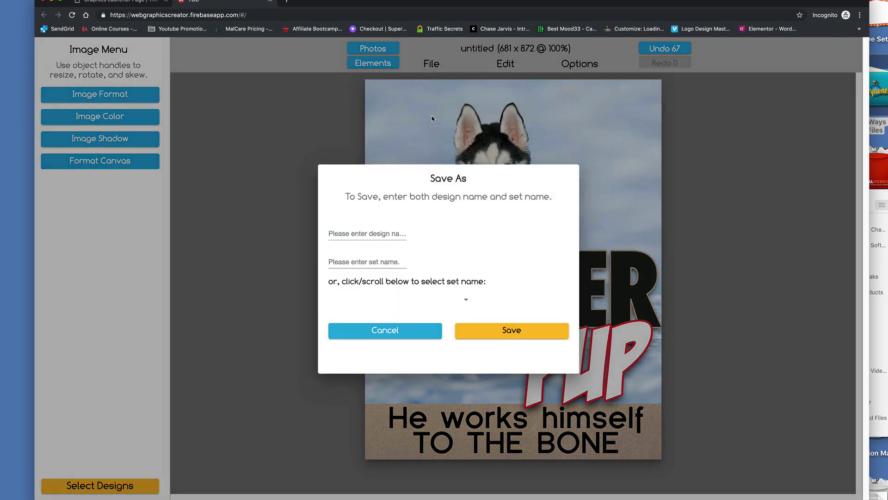
{"action": "left_click", "coordinate": [338, 238]}
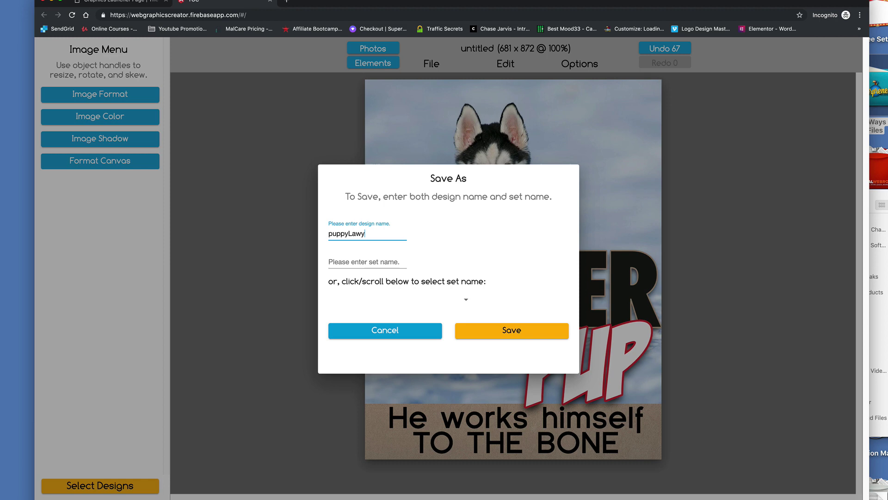
{"action": "left_click", "coordinate": [348, 262]}
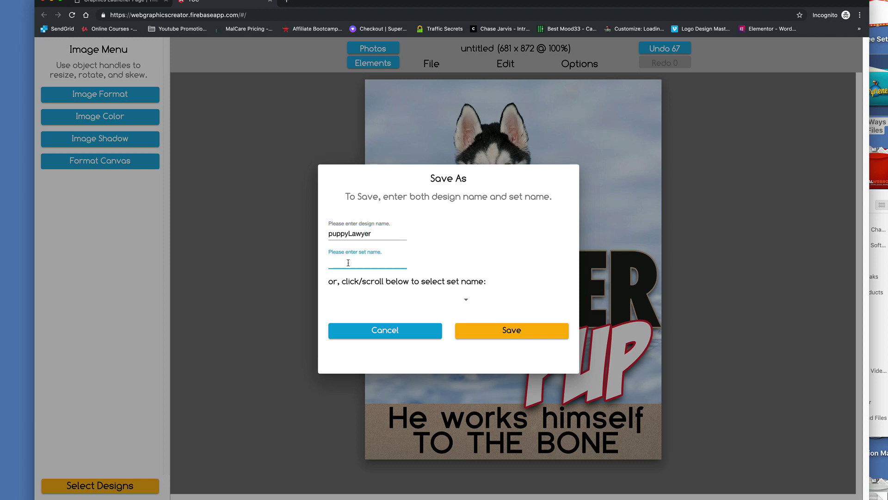
{"action": "type", "text": "Dogs"}
{"action": "left_click", "coordinate": [508, 335]}
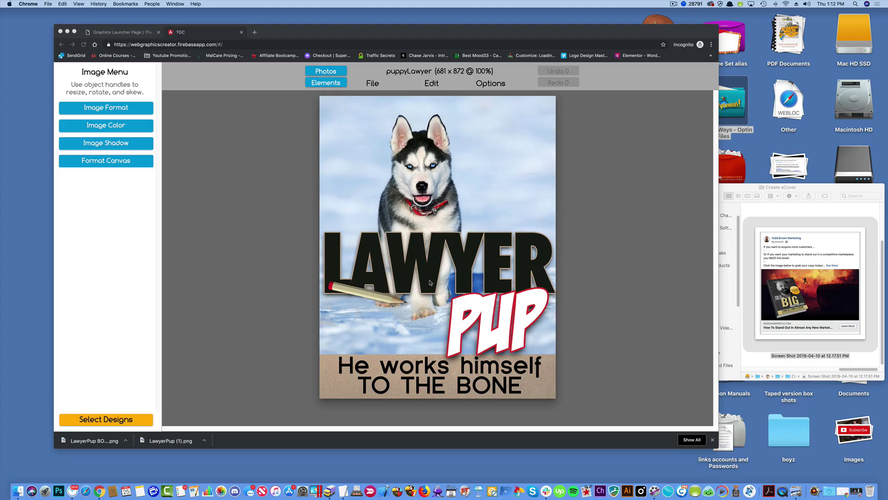
- Download the cover as LawyerPup.png and check it in the Create eCover folder
{"action": "left_click", "coordinate": [374, 85]}
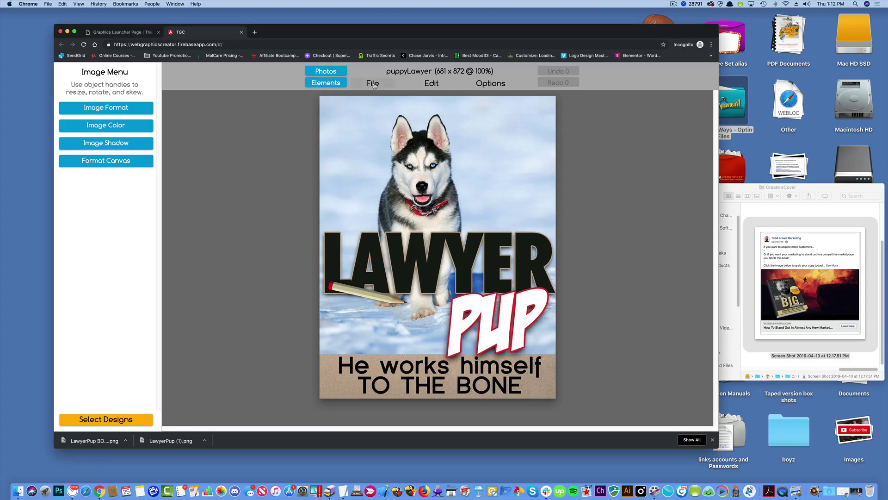
{"action": "left_click", "coordinate": [374, 86]}
{"action": "left_click", "coordinate": [376, 146]}
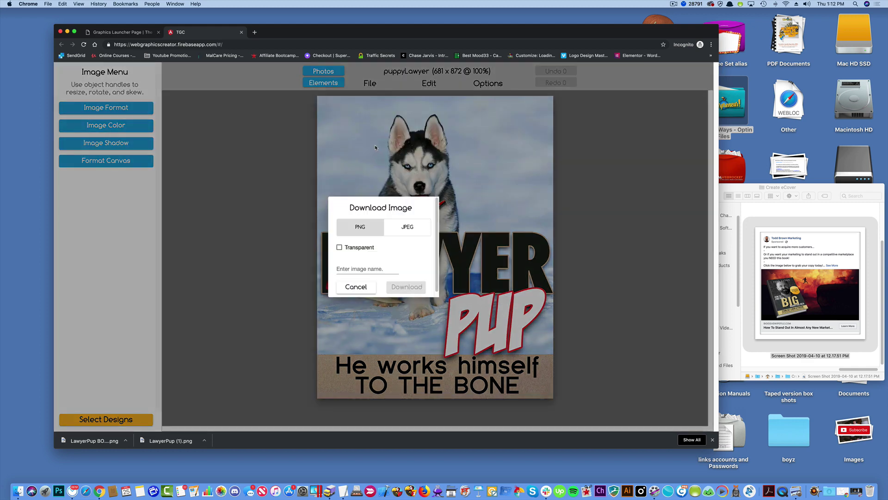
{"action": "left_click", "coordinate": [352, 269]}
{"action": "type", "text": "LawyerPup"}
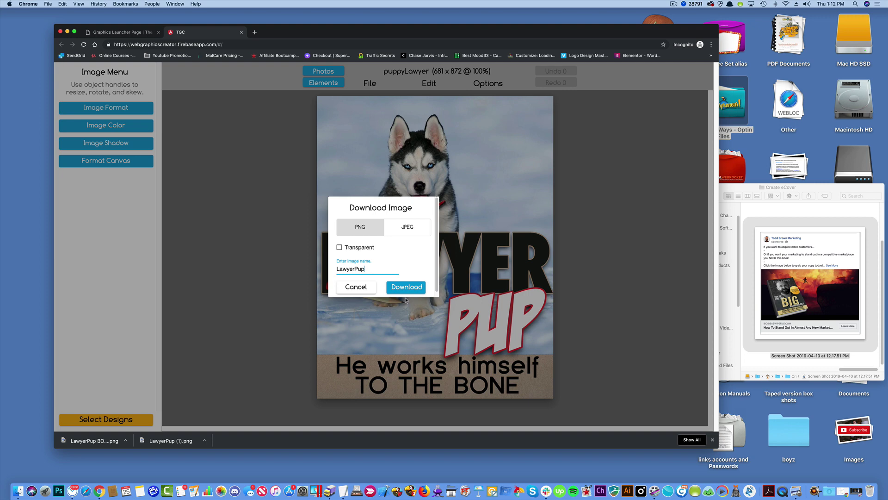
{"action": "left_click", "coordinate": [406, 288]}
{"action": "left_click", "coordinate": [855, 347]}
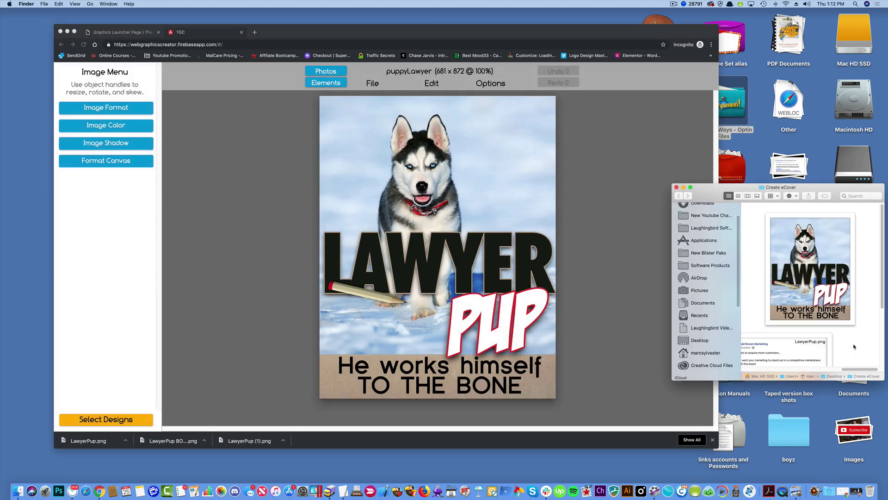
{"action": "left_click", "coordinate": [565, 234]}
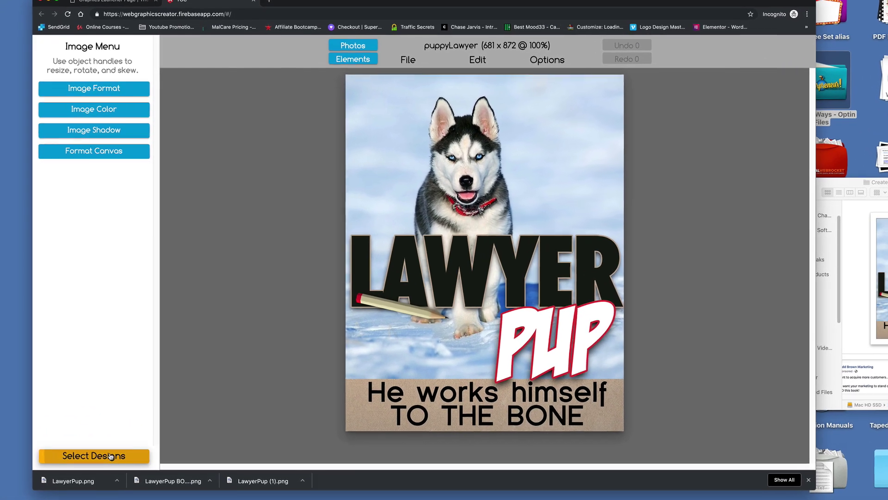
- Go to the saved-designs gallery and scroll the category list up to the Library entries
{"action": "left_click", "coordinate": [111, 455]}
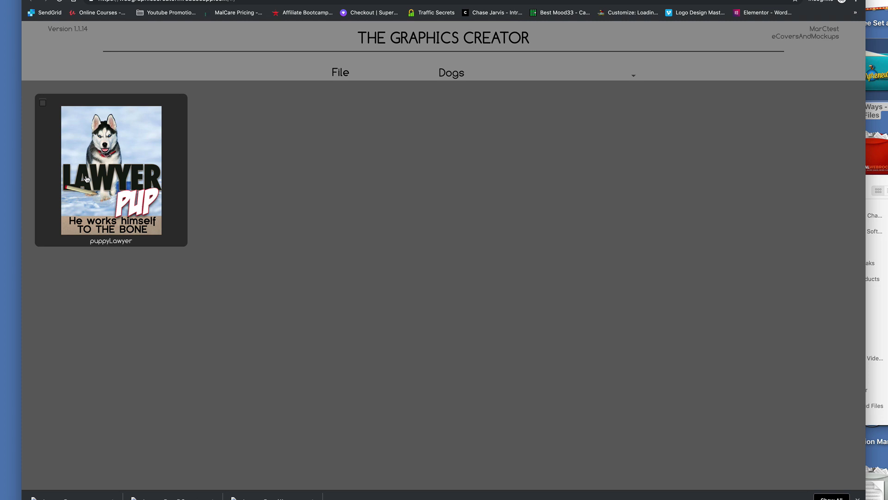
{"action": "left_click", "coordinate": [455, 77]}
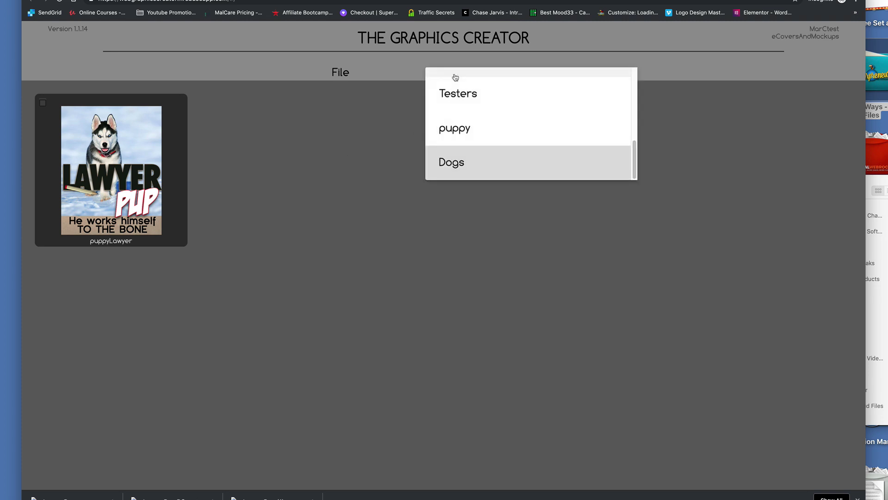
{"action": "scroll", "coordinate": [463, 101], "scroll_direction": "up", "scroll_amount": 5}
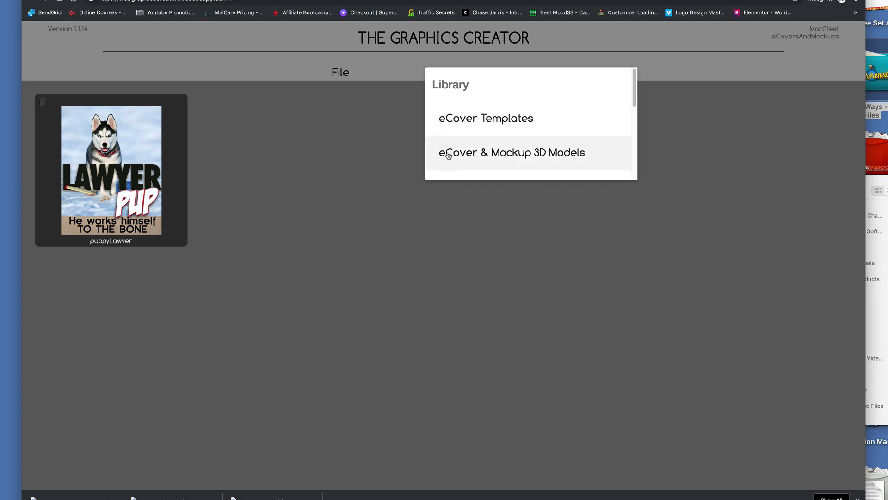
- Show the eCover & Mockup 3D Models category and open the eBook 07 book mockup
{"action": "left_click", "coordinate": [553, 153]}
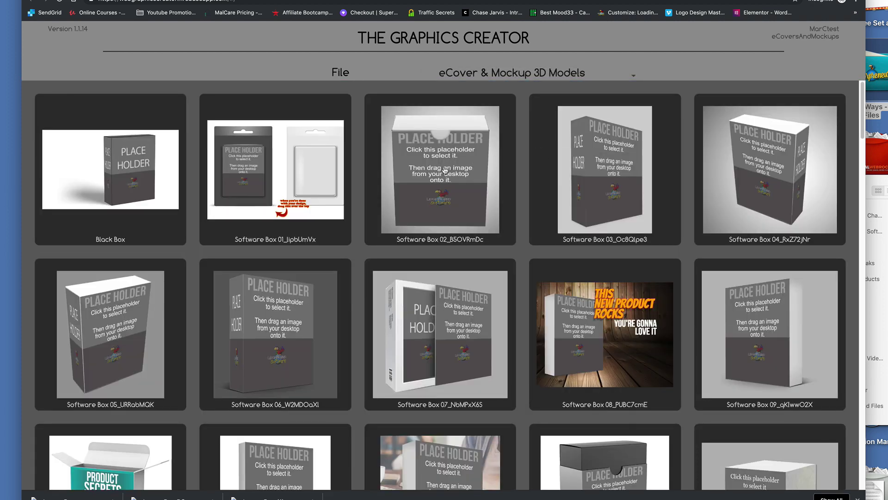
{"action": "scroll", "coordinate": [444, 170], "scroll_direction": "down", "scroll_amount": 5}
{"action": "scroll", "coordinate": [444, 170], "scroll_direction": "down", "scroll_amount": 2}
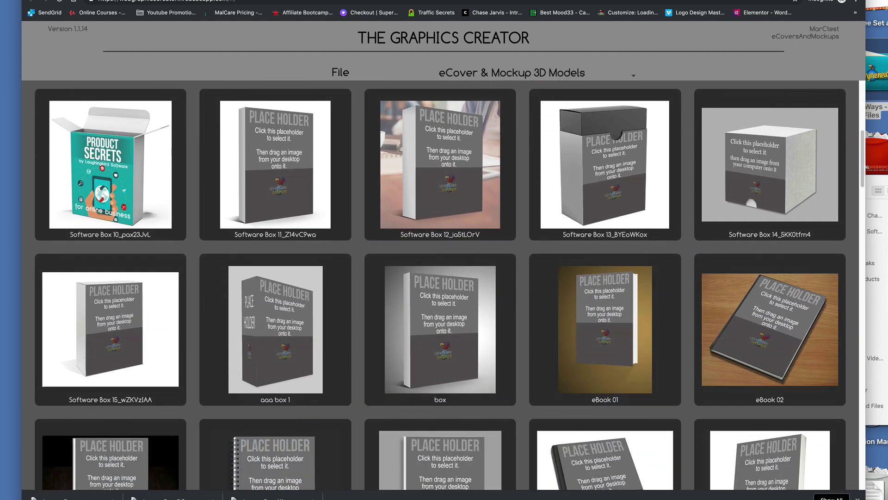
{"action": "key", "text": "super+Tab"}
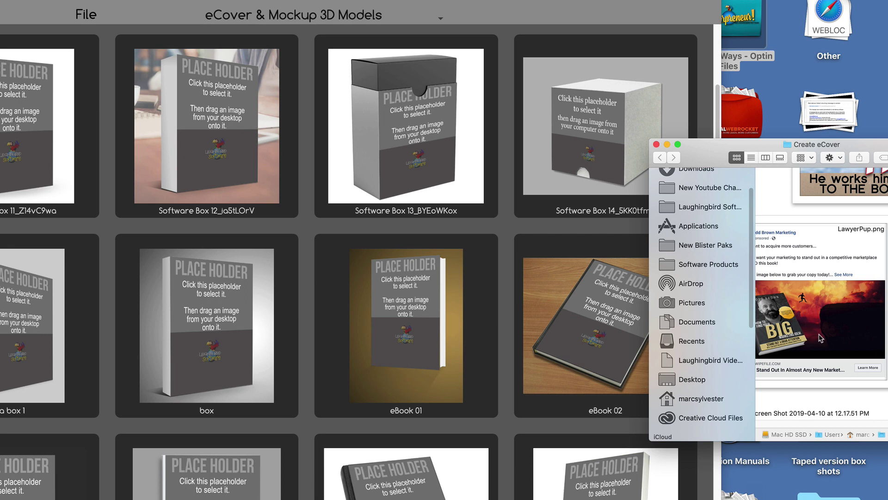
{"action": "left_click", "coordinate": [821, 338]}
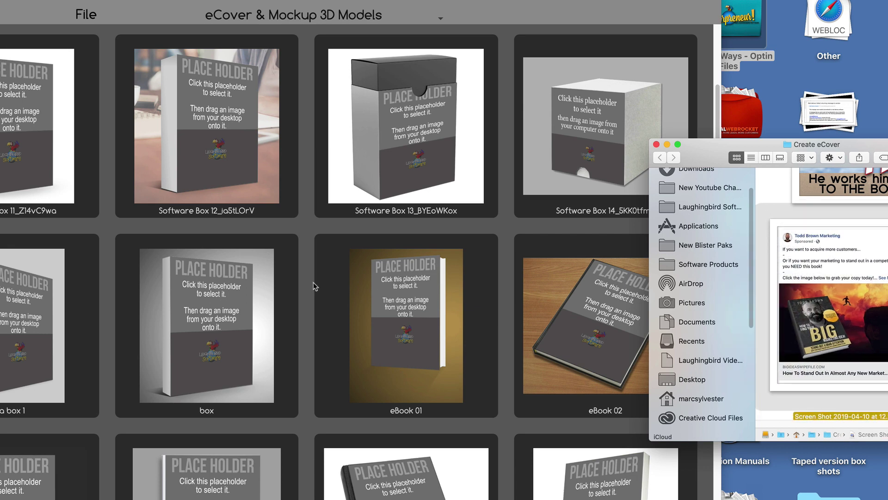
{"action": "scroll", "coordinate": [312, 282], "scroll_direction": "down", "scroll_amount": 5}
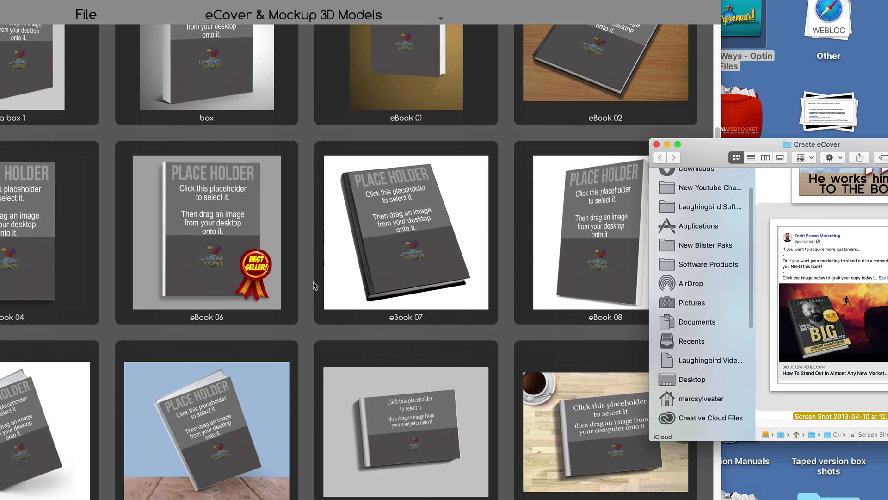
{"action": "scroll", "coordinate": [313, 286], "scroll_direction": "down", "scroll_amount": 2}
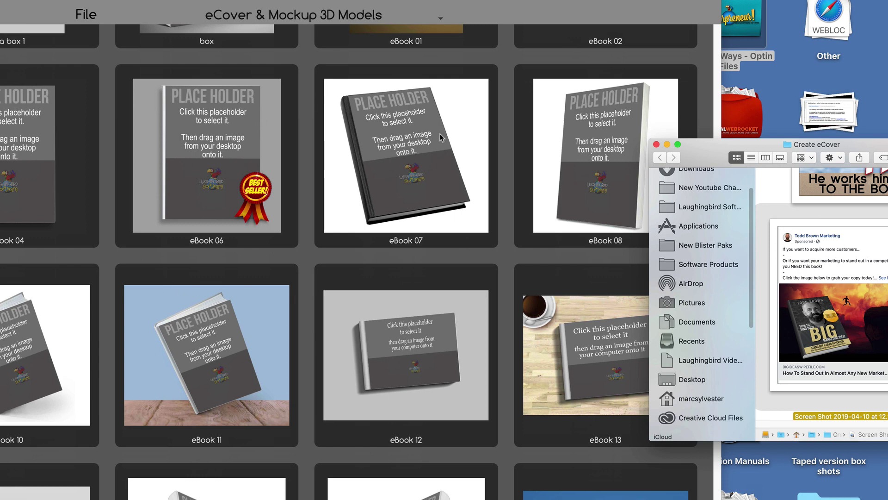
{"action": "left_click", "coordinate": [394, 135]}
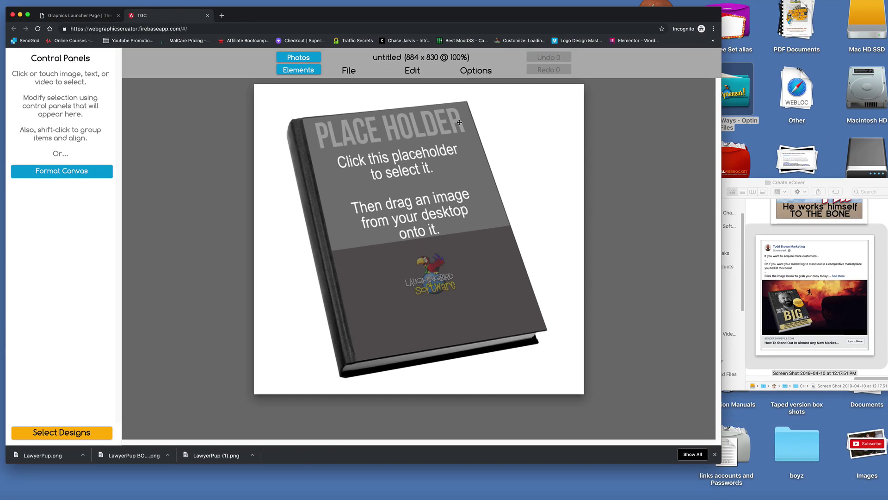
{"action": "left_click", "coordinate": [407, 198]}
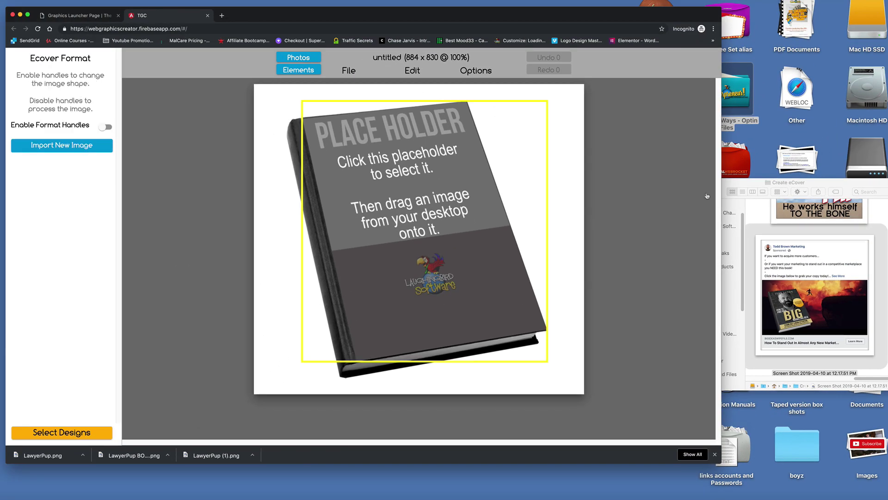
{"action": "left_click", "coordinate": [754, 212]}
{"action": "scroll", "coordinate": [759, 227], "scroll_direction": "up", "scroll_amount": 5}
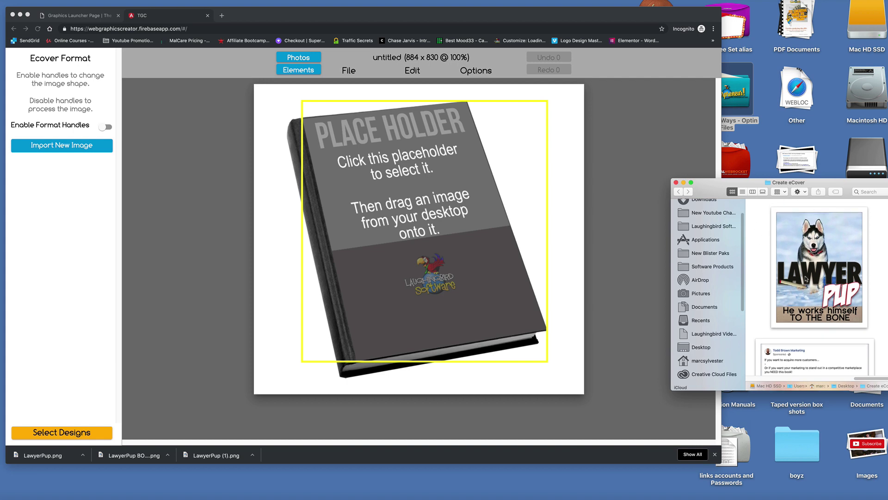
{"action": "left_click_drag", "start_coordinate": [823, 268], "coordinate": [444, 252]}
{"action": "left_click", "coordinate": [564, 243]}
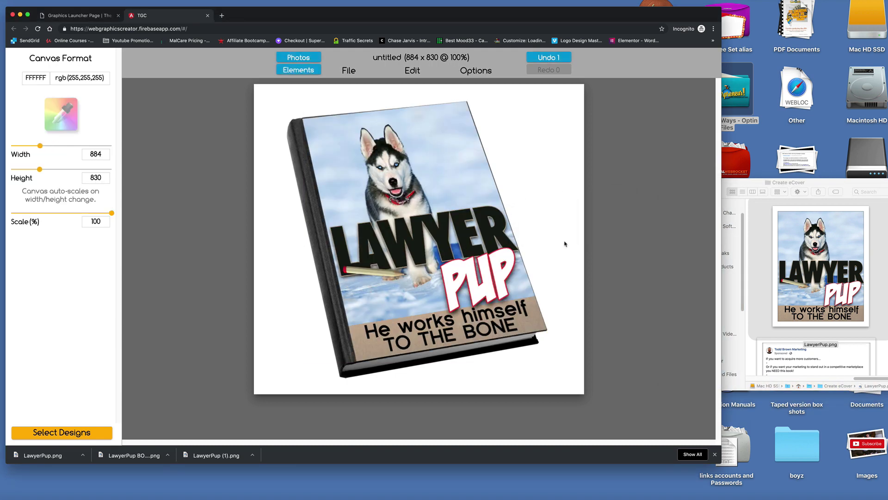
- Export the book as a transparent PNG named LawyerPupBOOK and verify it in the Create eCover folder
{"action": "left_click", "coordinate": [348, 72]}
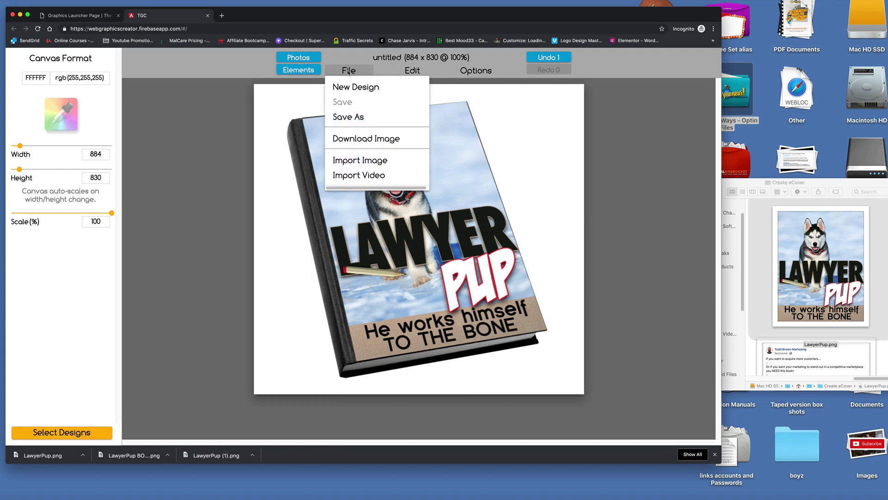
{"action": "left_click", "coordinate": [343, 138]}
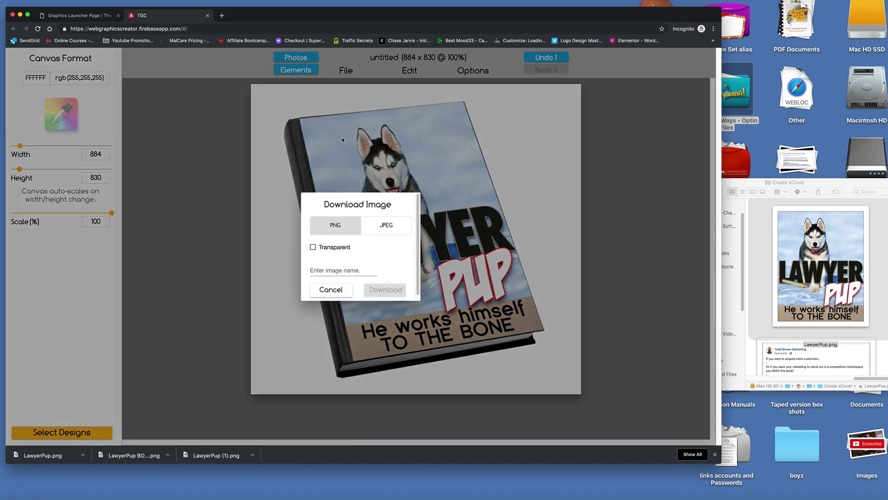
{"action": "double_click", "coordinate": [314, 249]}
{"action": "left_click", "coordinate": [313, 244]}
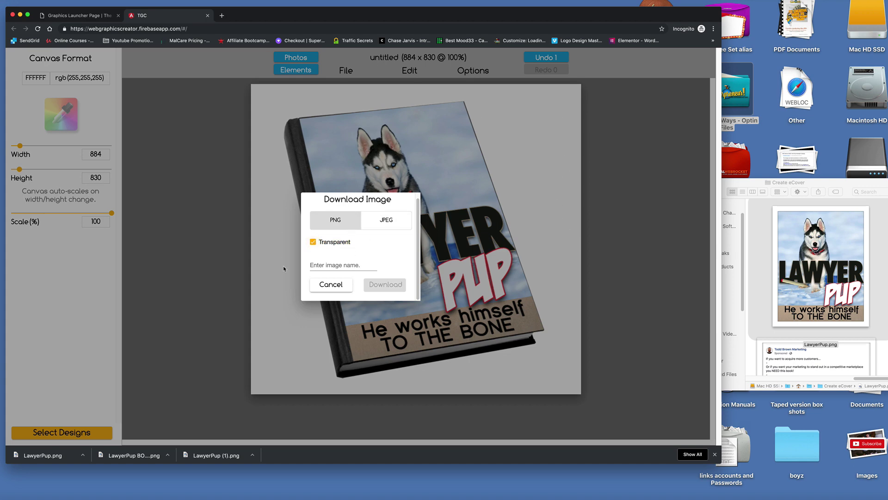
{"action": "left_click", "coordinate": [325, 266]}
{"action": "type", "text": "Lay"}
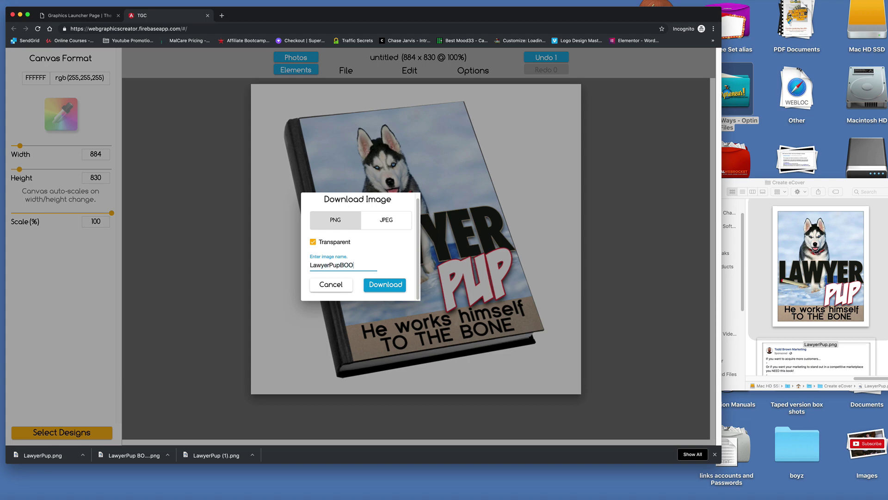
{"action": "left_click", "coordinate": [394, 286]}
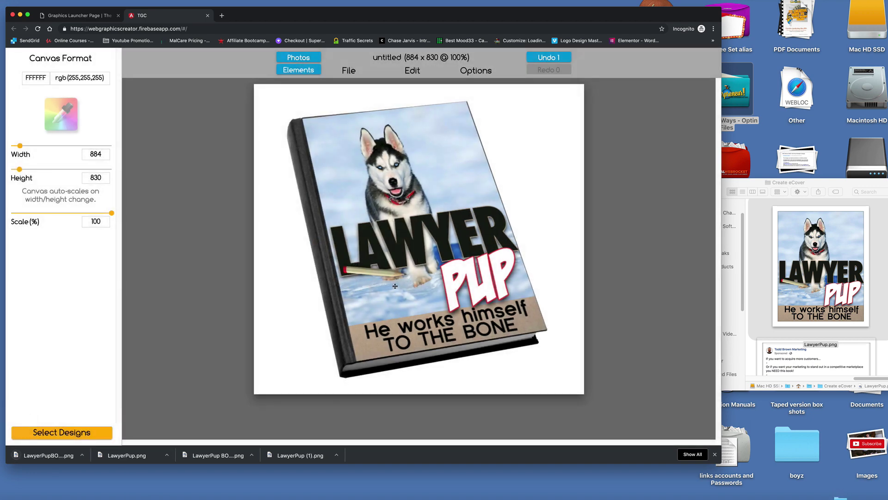
{"action": "left_click", "coordinate": [840, 325]}
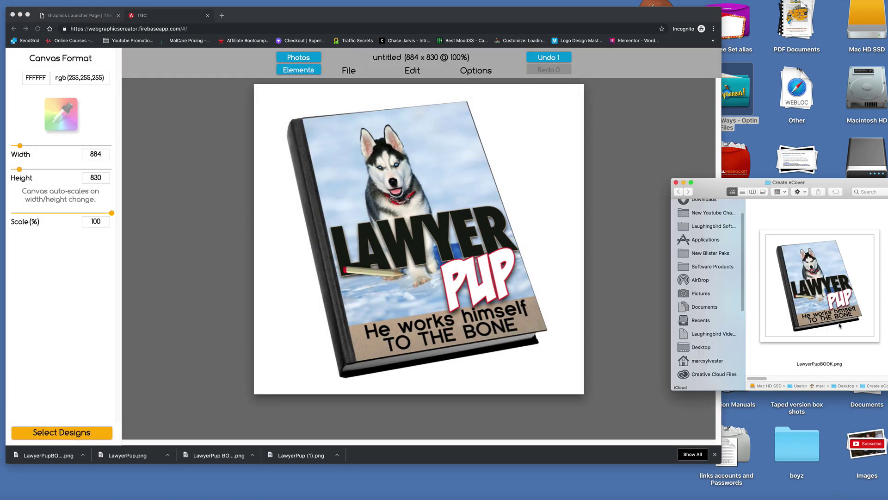
- Close the book design's tab, leaving without saving
{"action": "left_click", "coordinate": [168, 127]}
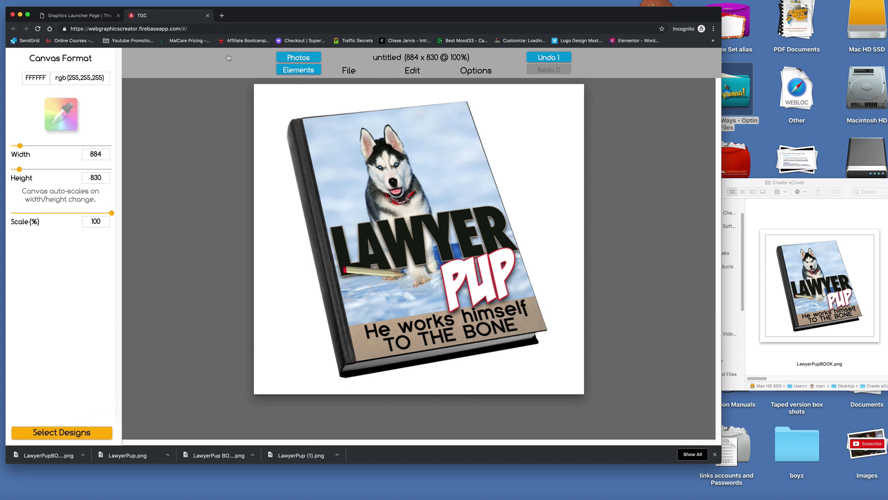
{"action": "left_click", "coordinate": [207, 16]}
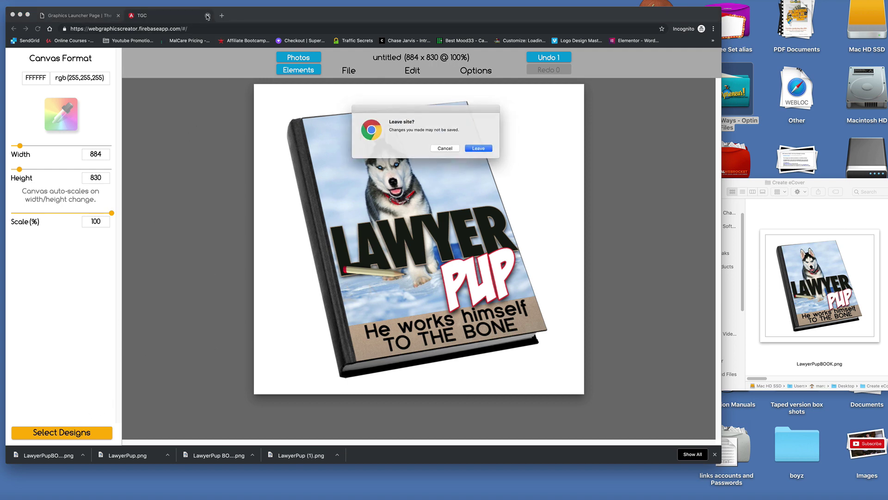
{"action": "left_click", "coordinate": [492, 149]}
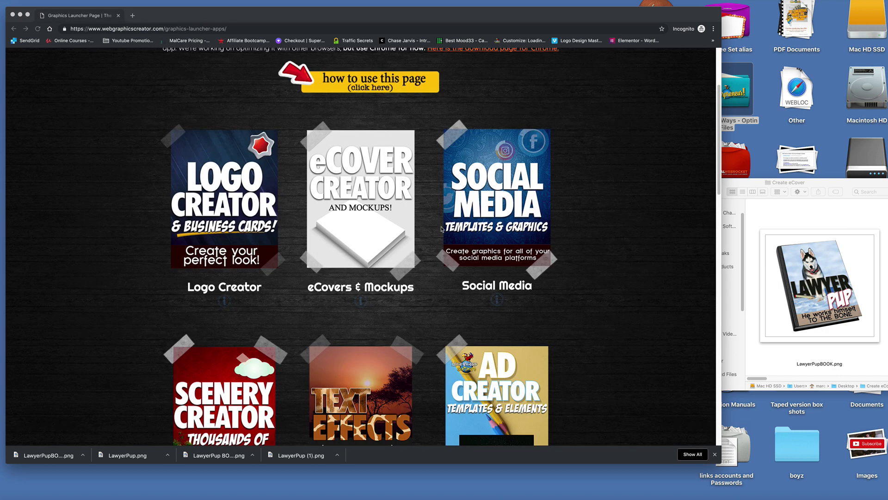
- Open the Scenery Creator from the launcher page and browse its scene templates
{"action": "scroll", "coordinate": [441, 229], "scroll_direction": "down", "scroll_amount": 5}
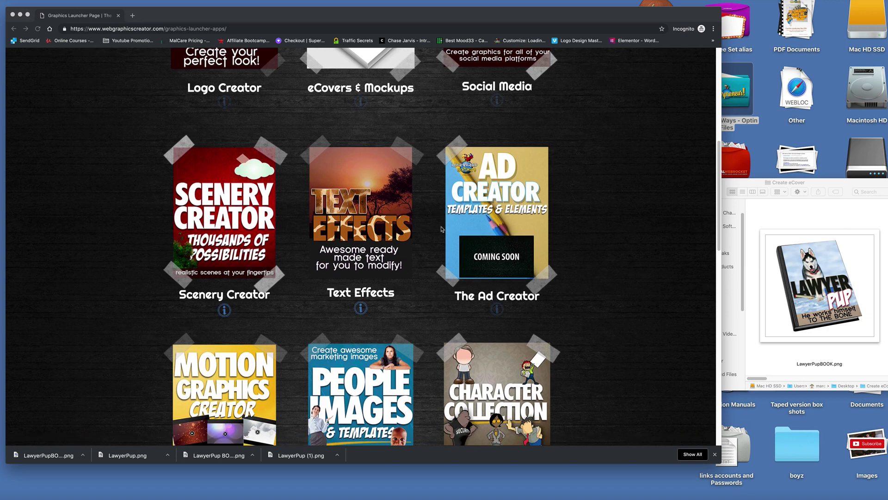
{"action": "scroll", "coordinate": [442, 229], "scroll_direction": "down", "scroll_amount": 1}
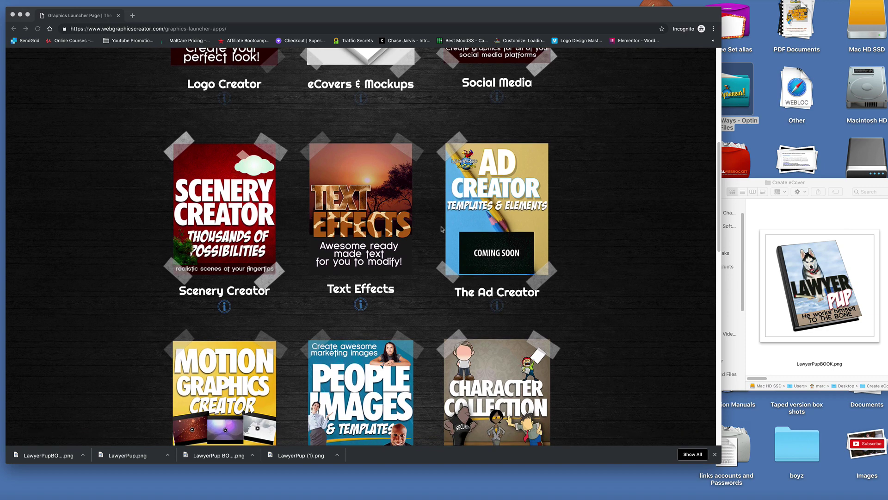
{"action": "left_click", "coordinate": [235, 214]}
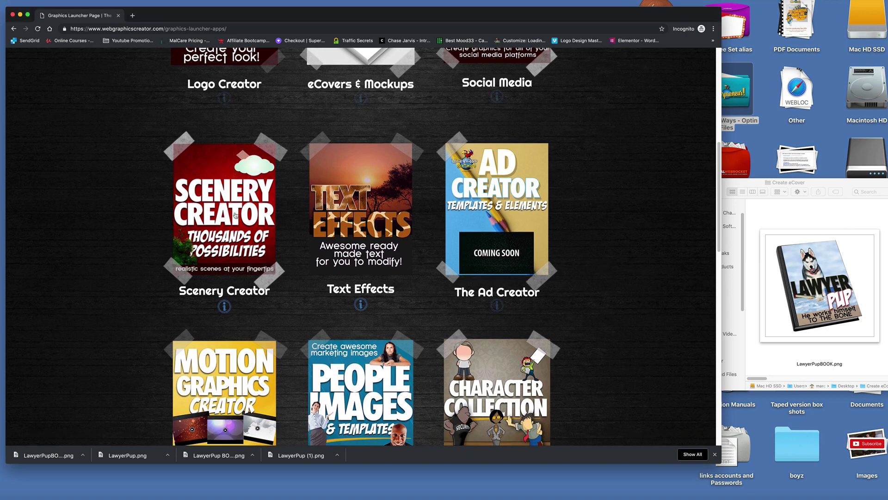
{"action": "left_click", "coordinate": [235, 214]}
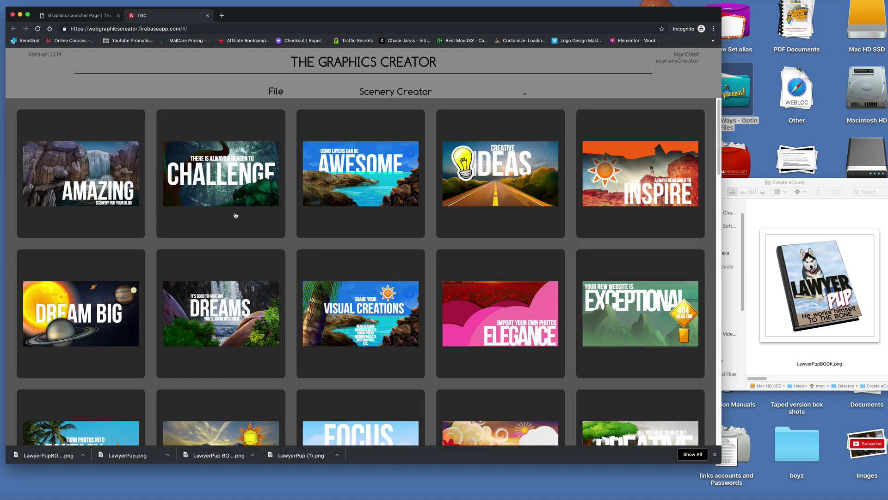
{"action": "scroll", "coordinate": [236, 215], "scroll_direction": "down", "scroll_amount": 2}
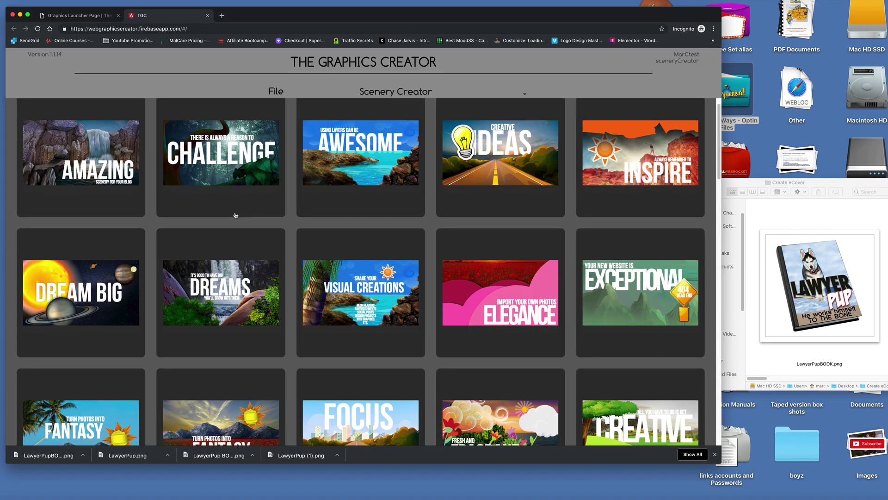
{"action": "scroll", "coordinate": [236, 215], "scroll_direction": "down", "scroll_amount": 10}
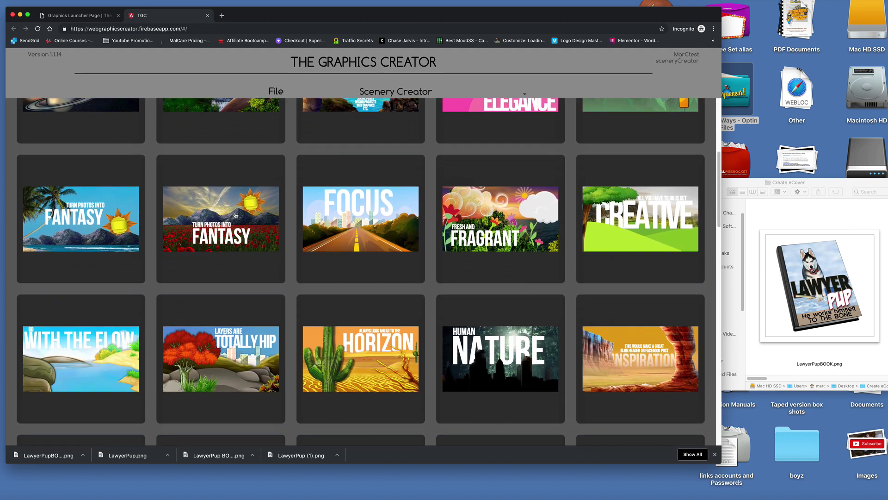
{"action": "scroll", "coordinate": [236, 214], "scroll_direction": "down", "scroll_amount": 3}
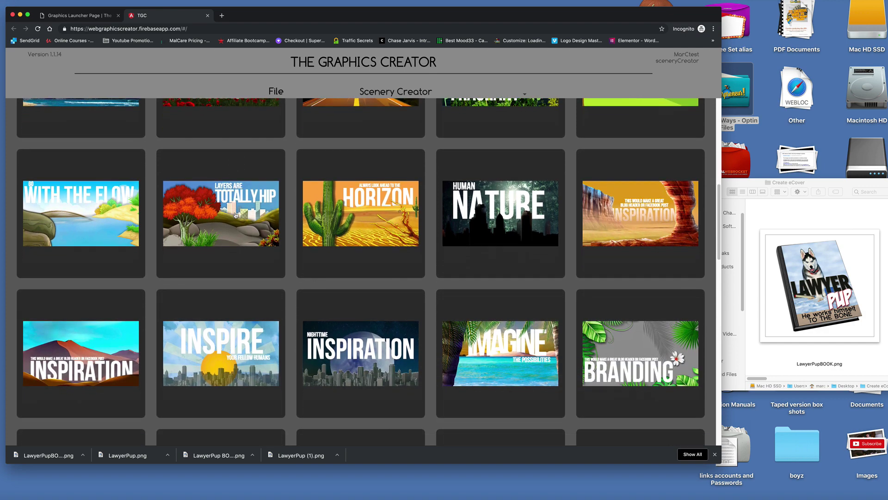
{"action": "scroll", "coordinate": [324, 245], "scroll_direction": "up", "scroll_amount": 2}
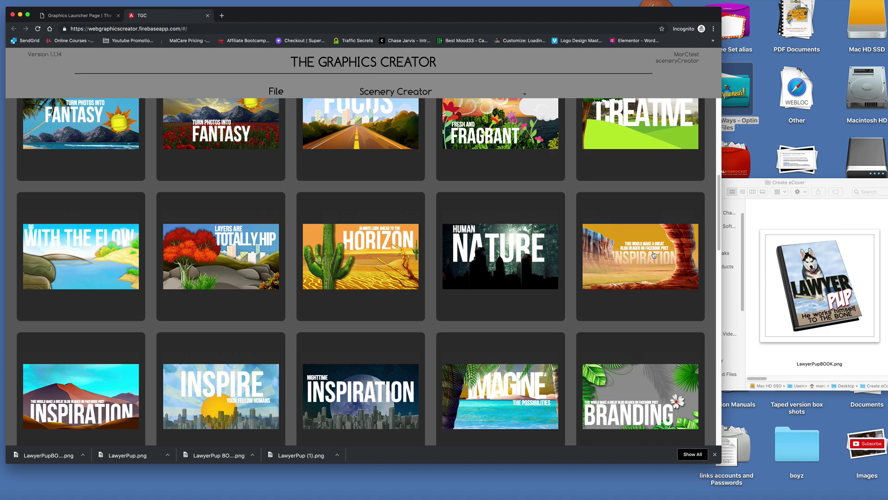
- Load the Inspiration scene template and delete its right rock arch
{"action": "left_click", "coordinate": [654, 255]}
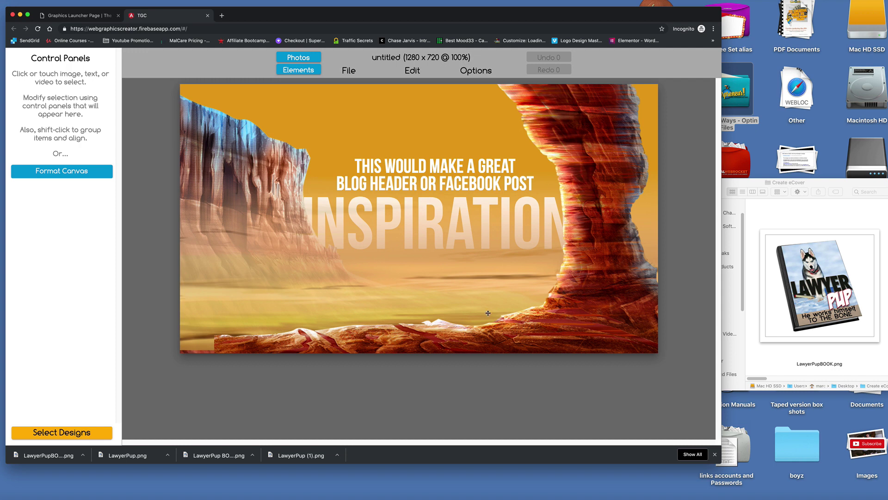
{"action": "left_click", "coordinate": [583, 174]}
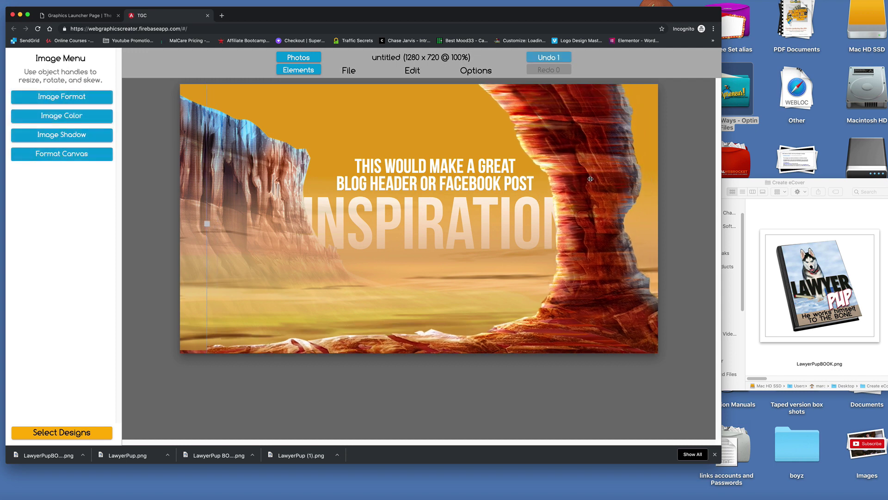
{"action": "key", "text": "Delete"}
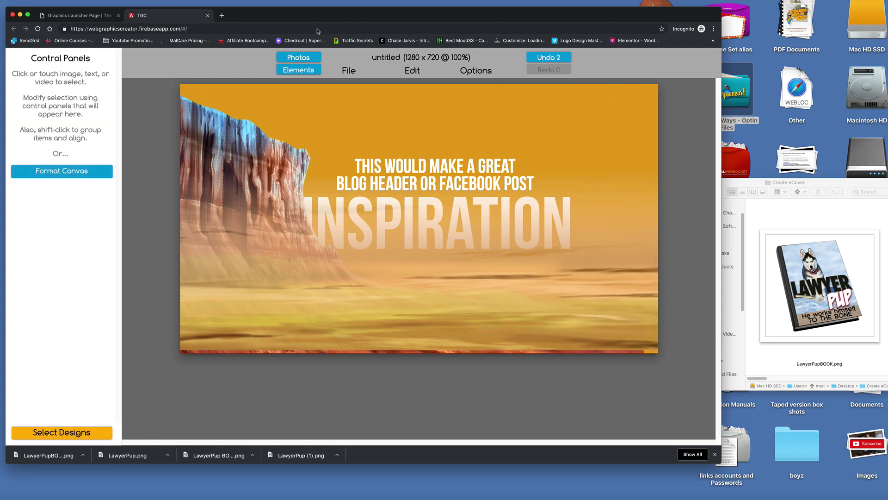
- Search stock photos for 'alaska' and place the iceberg photo so it fills the canvas
{"action": "left_click", "coordinate": [303, 58]}
{"action": "left_click", "coordinate": [90, 111]}
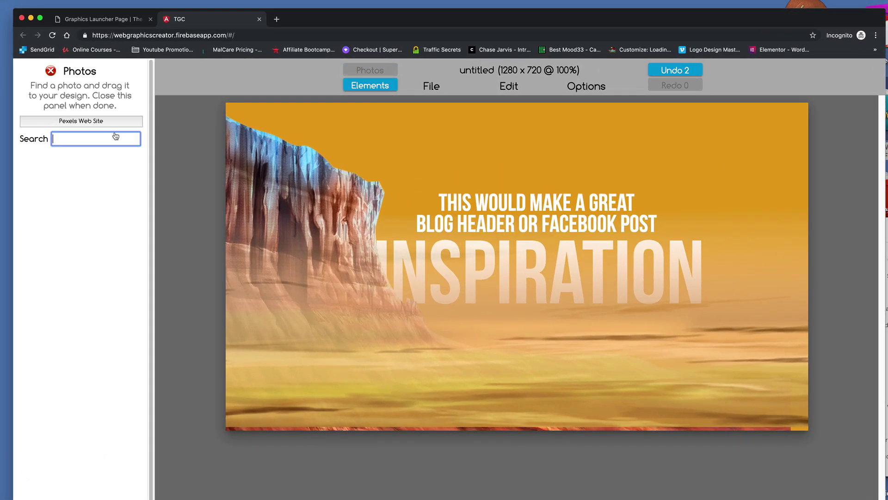
{"action": "type", "text": "alaska"}
{"action": "key", "text": "Return"}
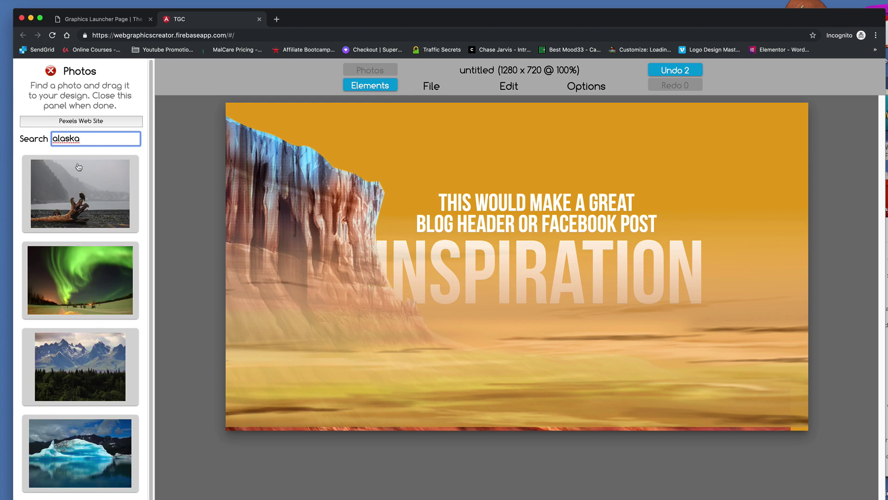
{"action": "scroll", "coordinate": [74, 243], "scroll_direction": "down", "scroll_amount": 2}
{"action": "scroll", "coordinate": [73, 243], "scroll_direction": "down", "scroll_amount": 4}
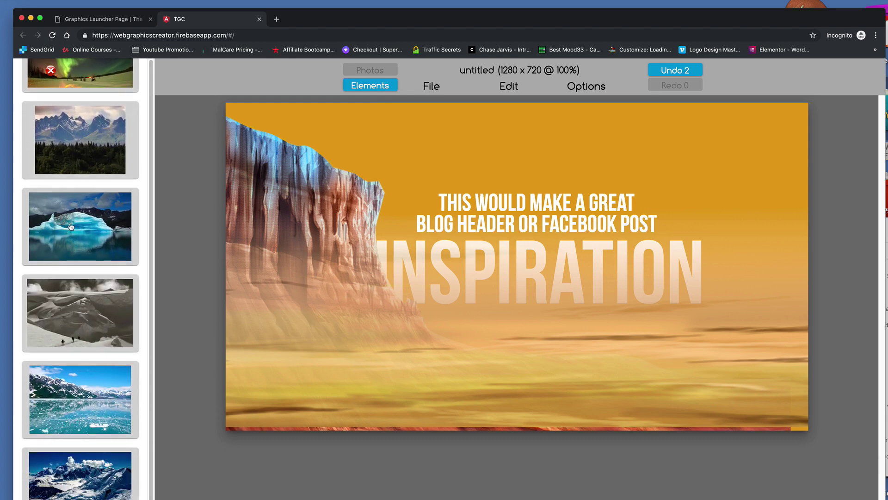
{"action": "left_click_drag", "start_coordinate": [76, 227], "coordinate": [210, 243]}
{"action": "left_click_drag", "start_coordinate": [408, 192], "coordinate": [456, 185]}
{"action": "left_click_drag", "start_coordinate": [495, 260], "coordinate": [373, 204]}
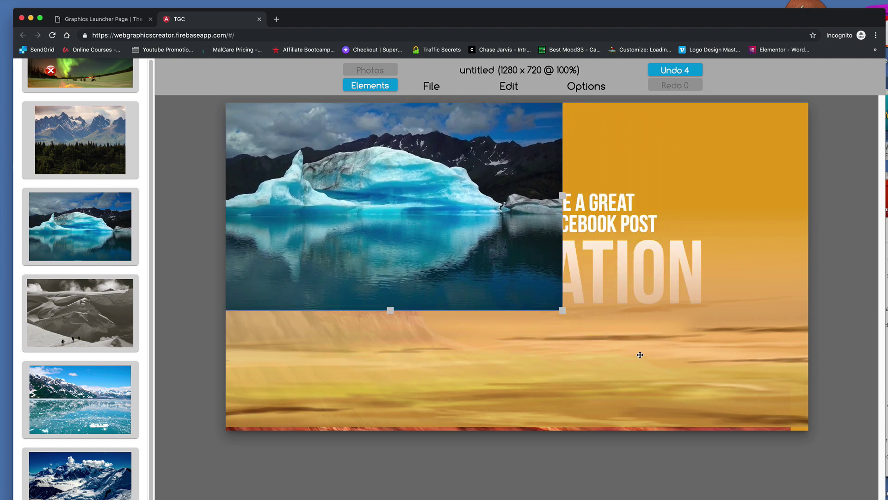
{"action": "double_click", "coordinate": [568, 315]}
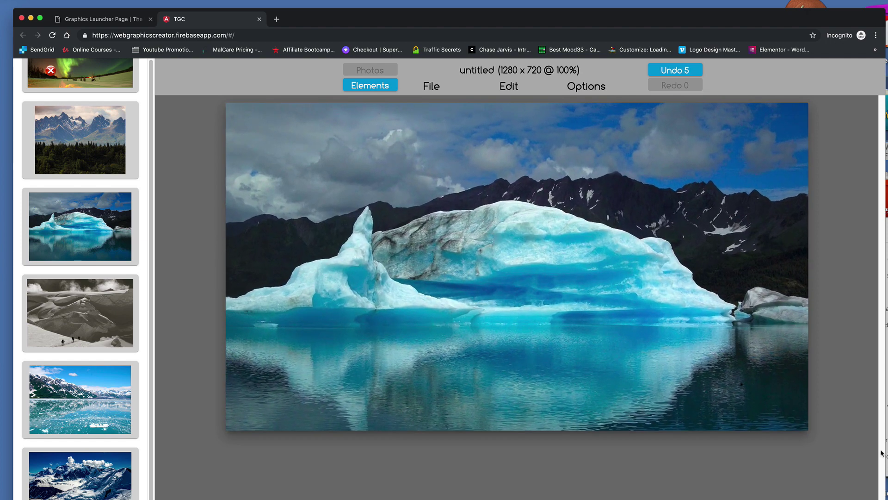
{"action": "left_click", "coordinate": [585, 87]}
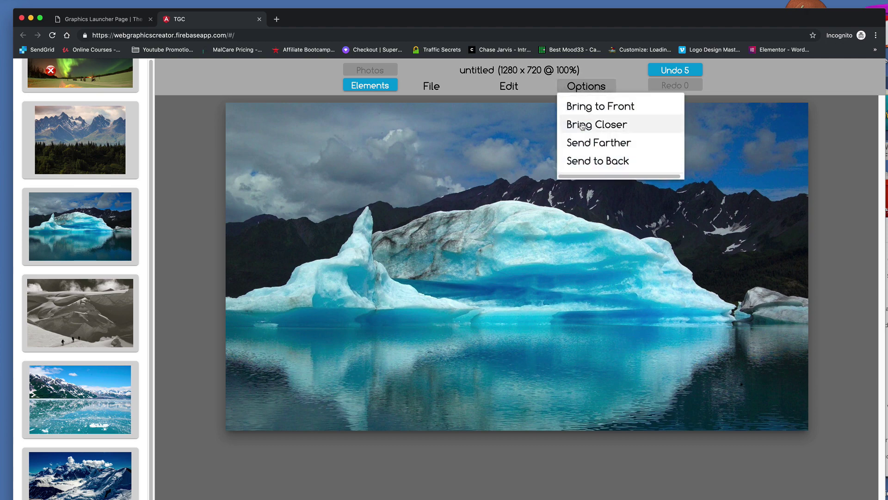
{"action": "left_click", "coordinate": [588, 161]}
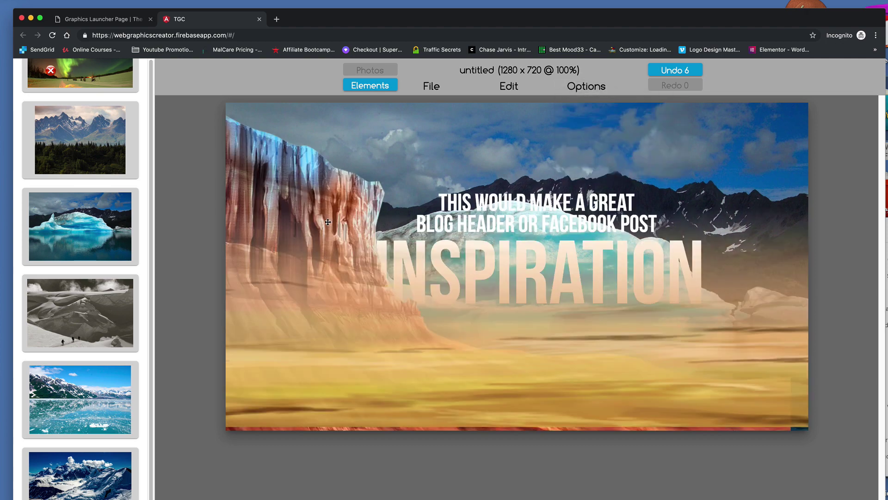
{"action": "left_click", "coordinate": [316, 189]}
{"action": "left_click_drag", "start_coordinate": [491, 356], "coordinate": [492, 407]}
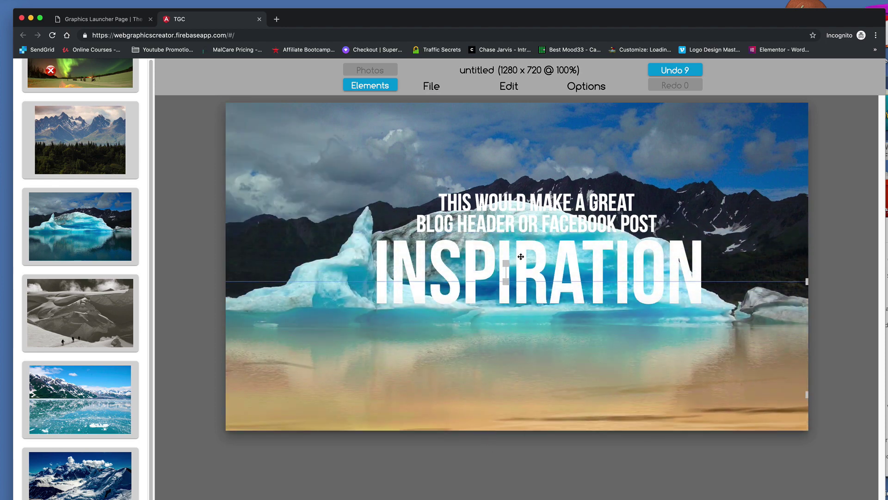
{"action": "left_click_drag", "start_coordinate": [521, 257], "coordinate": [607, 127]}
{"action": "left_click_drag", "start_coordinate": [558, 204], "coordinate": [702, 191]}
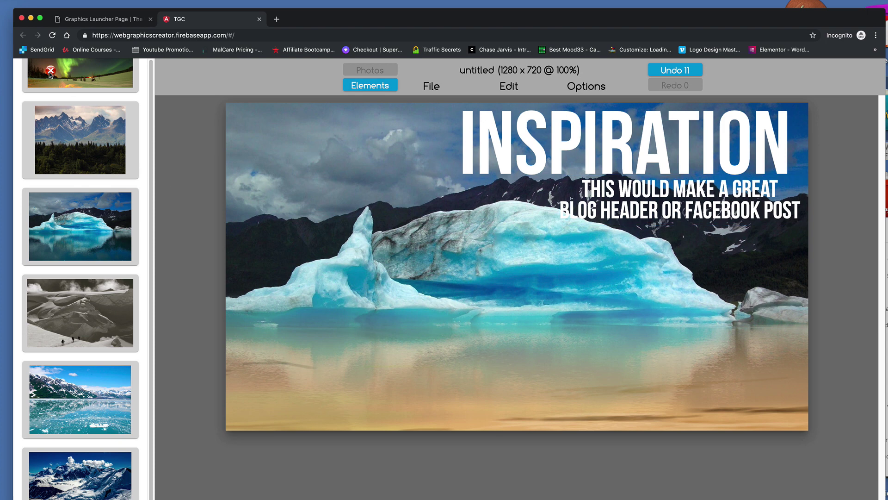
{"action": "scroll", "coordinate": [97, 326], "scroll_direction": "down", "scroll_amount": 8}
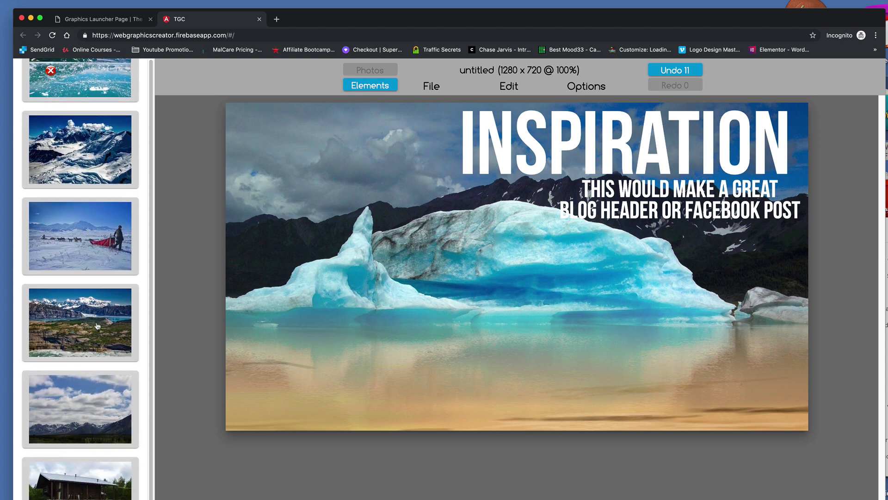
{"action": "scroll", "coordinate": [97, 325], "scroll_direction": "down", "scroll_amount": 3}
{"action": "scroll", "coordinate": [78, 259], "scroll_direction": "up", "scroll_amount": 3}
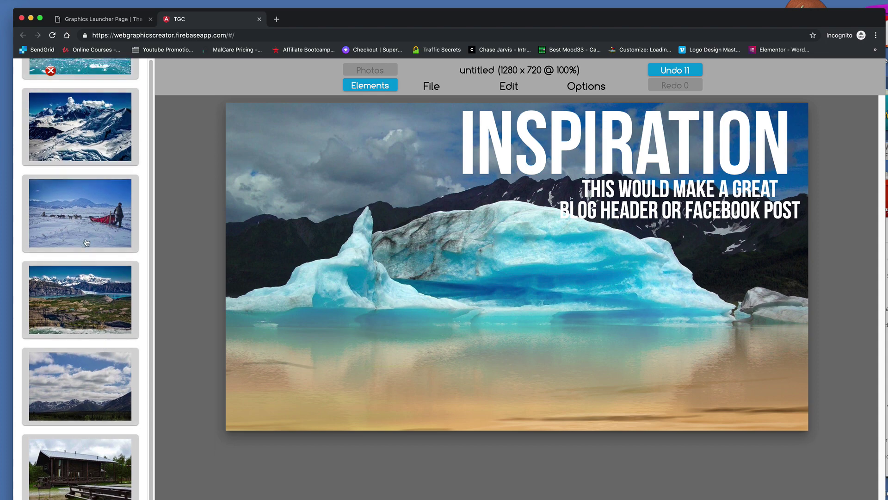
{"action": "scroll", "coordinate": [86, 256], "scroll_direction": "down", "scroll_amount": 4}
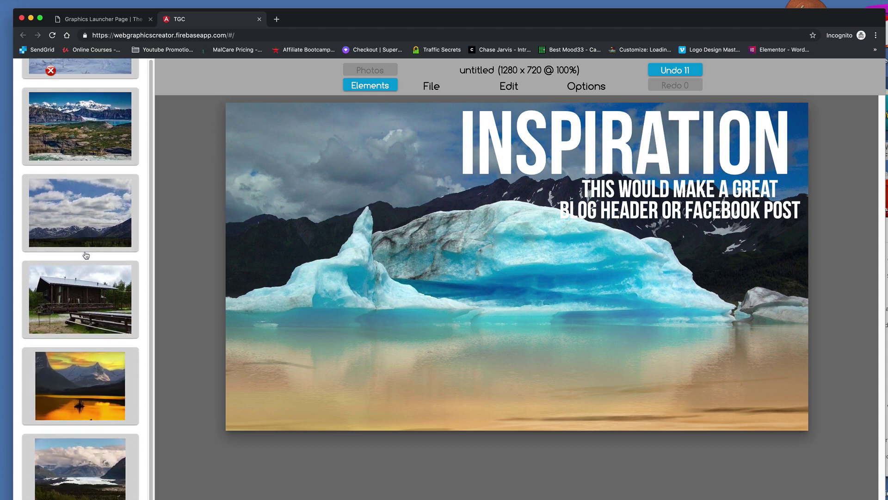
{"action": "scroll", "coordinate": [86, 256], "scroll_direction": "up", "scroll_amount": 5}
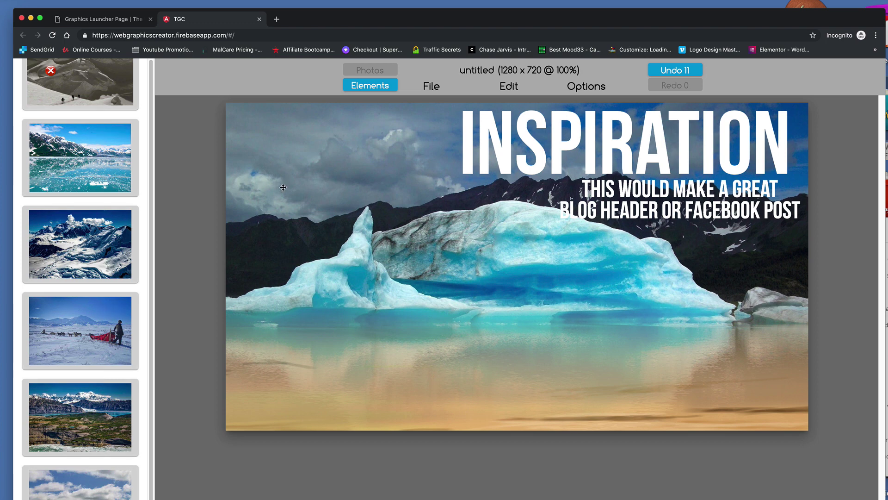
- Fade the iceberg background photo to 55% opacity
{"action": "left_click", "coordinate": [51, 71]}
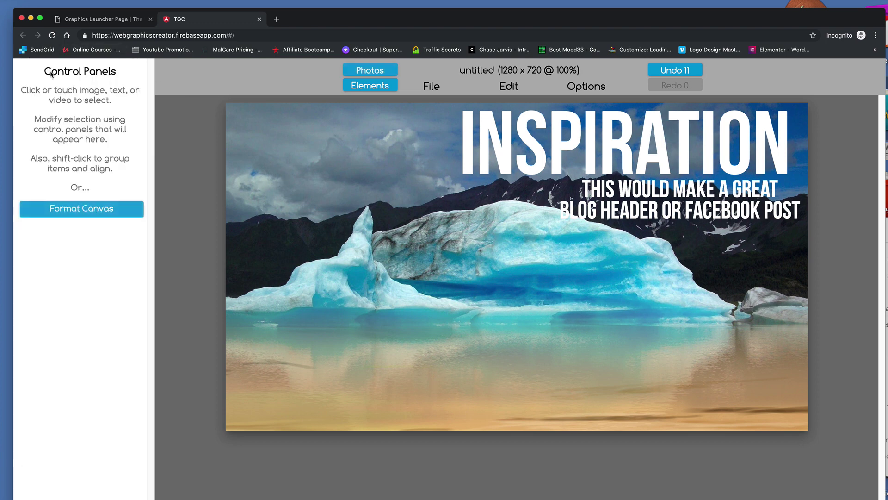
{"action": "left_click", "coordinate": [444, 228]}
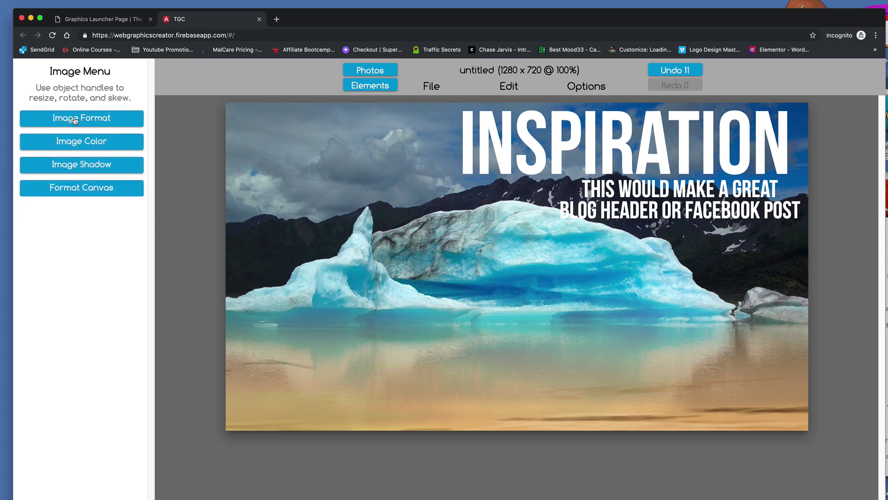
{"action": "mouse_move", "coordinate": [334, 190]}
{"action": "left_mouse_down"}
{"action": "mouse_move", "coordinate": [334, 201]}
{"action": "mouse_move", "coordinate": [333, 187]}
{"action": "left_mouse_up"}
{"action": "left_click", "coordinate": [98, 116]}
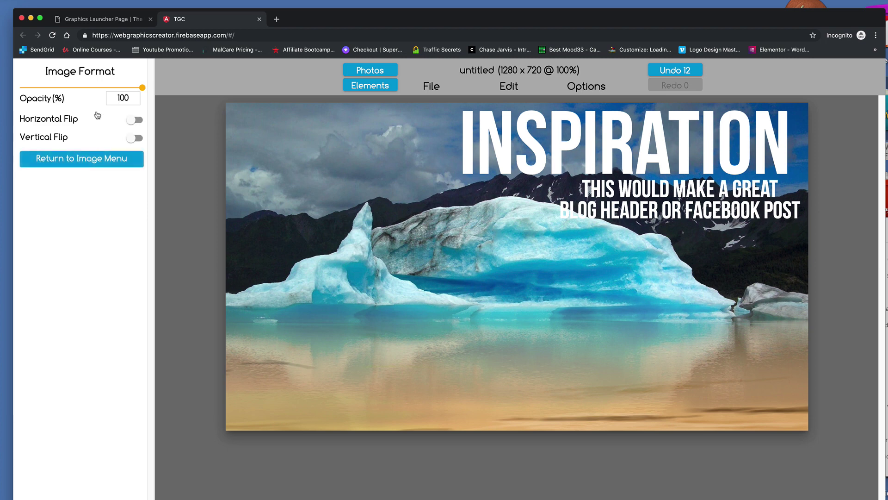
{"action": "left_click_drag", "start_coordinate": [142, 87], "coordinate": [73, 88]}
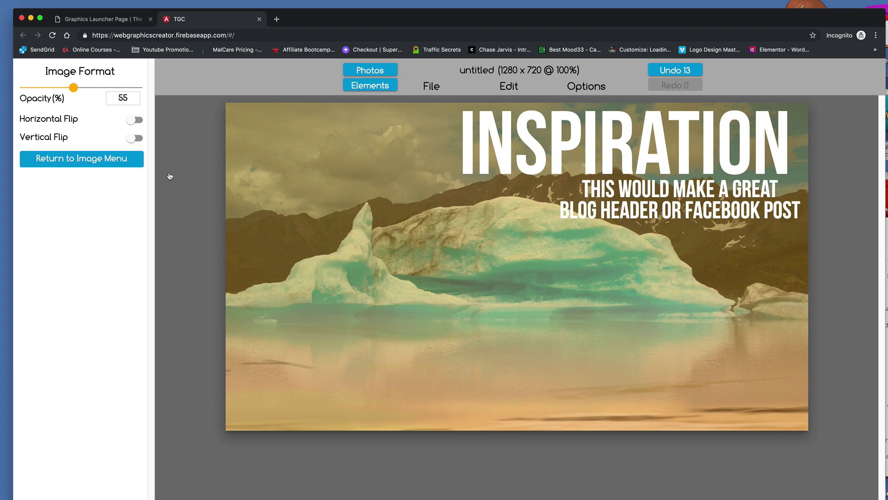
{"action": "left_click", "coordinate": [99, 160]}
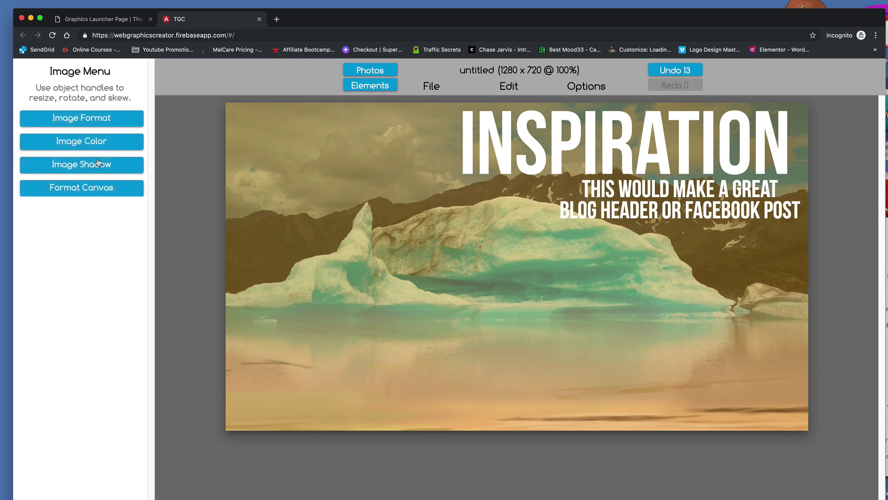
- Set the canvas colour to dark blue 0057D6 and shift the iceberg photo slightly
{"action": "left_click", "coordinate": [81, 194]}
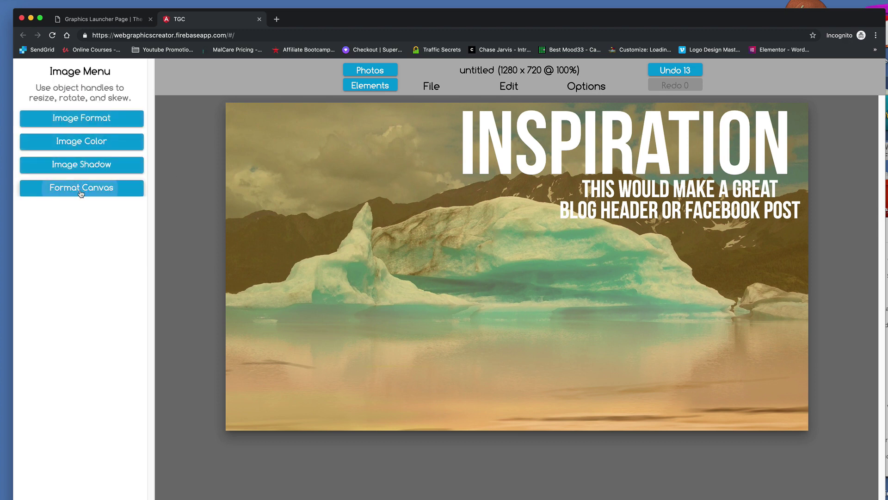
{"action": "left_click", "coordinate": [27, 98]}
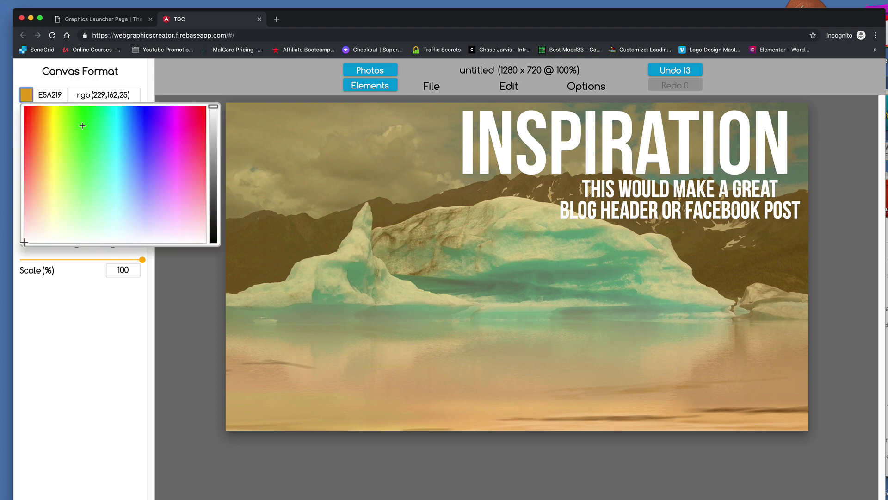
{"action": "left_click_drag", "start_coordinate": [157, 145], "coordinate": [141, 105]}
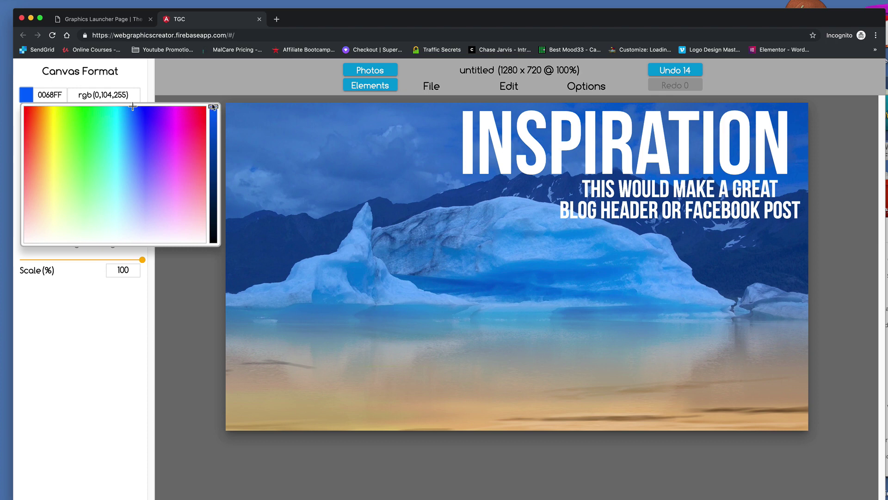
{"action": "left_click_drag", "start_coordinate": [213, 107], "coordinate": [213, 128]}
{"action": "left_click", "coordinate": [287, 244]}
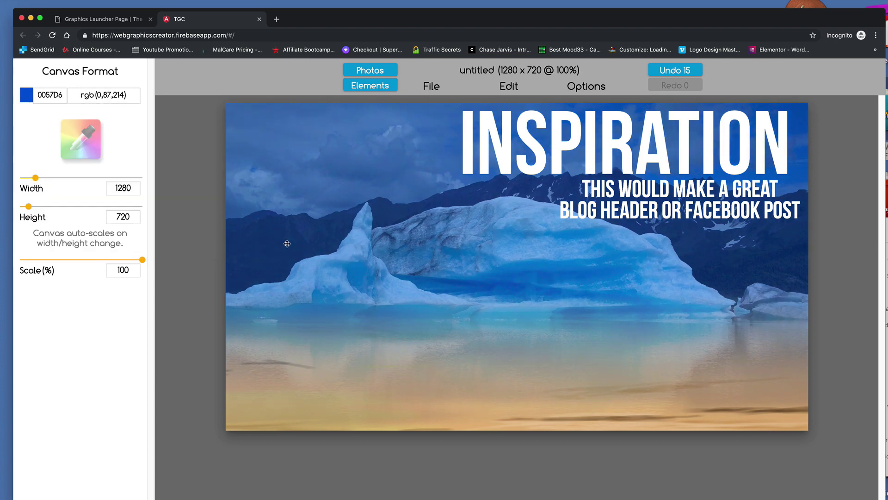
{"action": "left_click_drag", "start_coordinate": [491, 379], "coordinate": [482, 404]}
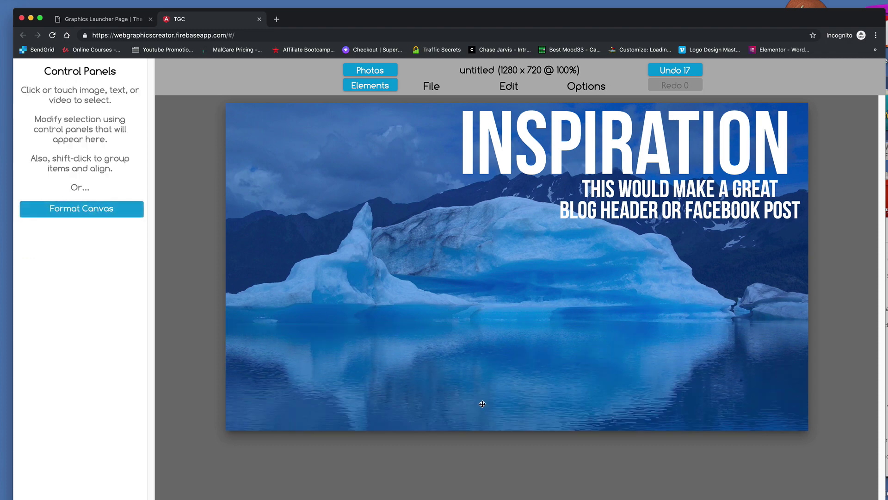
{"action": "left_click_drag", "start_coordinate": [468, 331], "coordinate": [469, 333]}
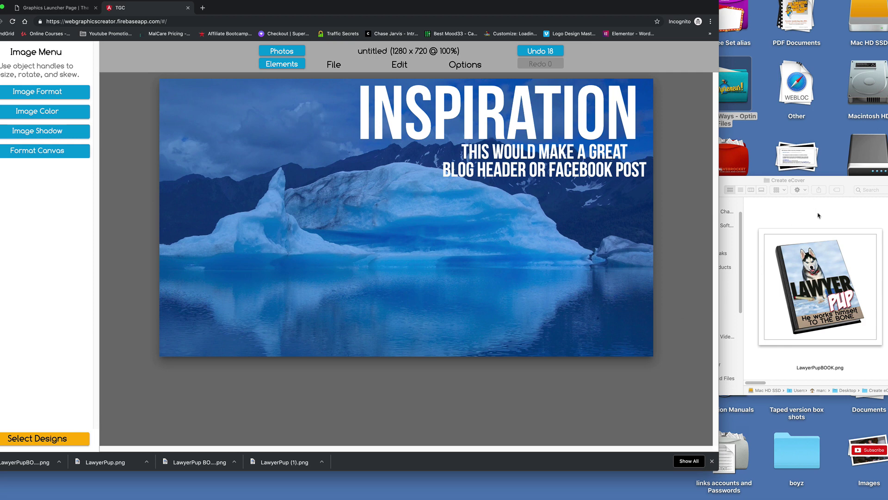
- Drag LawyerPupBOOK.png from the Create eCover folder onto the design's left side
{"action": "left_click", "coordinate": [819, 215]}
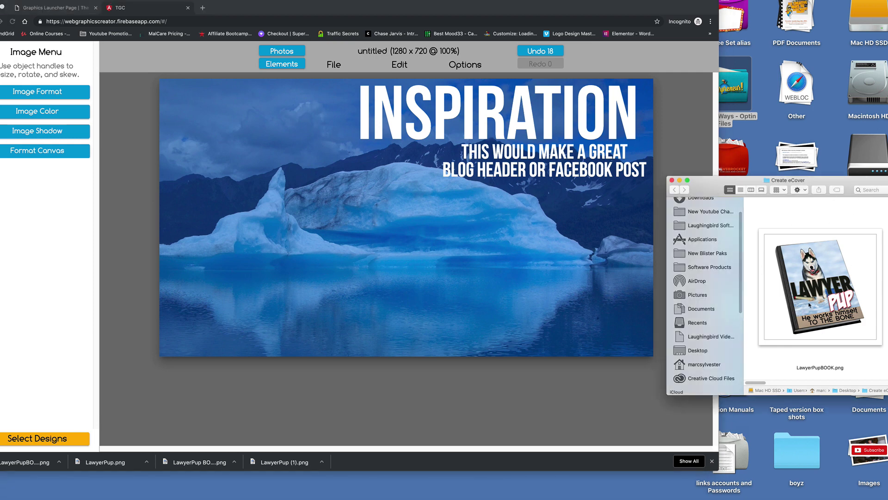
{"action": "left_click_drag", "start_coordinate": [820, 304], "coordinate": [296, 277]}
{"action": "left_click_drag", "start_coordinate": [451, 246], "coordinate": [330, 283]}
{"action": "left_click", "coordinate": [338, 67]}
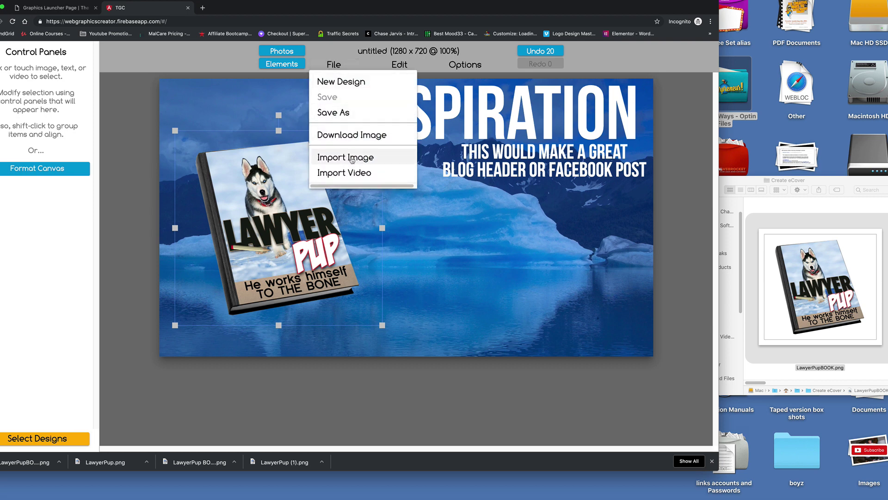
{"action": "scroll", "coordinate": [356, 160], "scroll_direction": "right", "scroll_amount": 1}
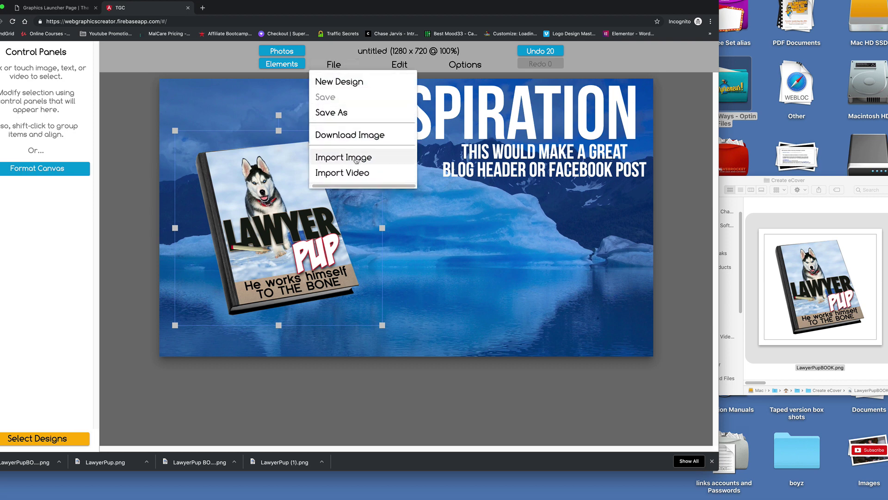
{"action": "left_click", "coordinate": [477, 236]}
- Move the book image up-left, enlarge it, and shift the iceberg photo lower
{"action": "left_click", "coordinate": [508, 285]}
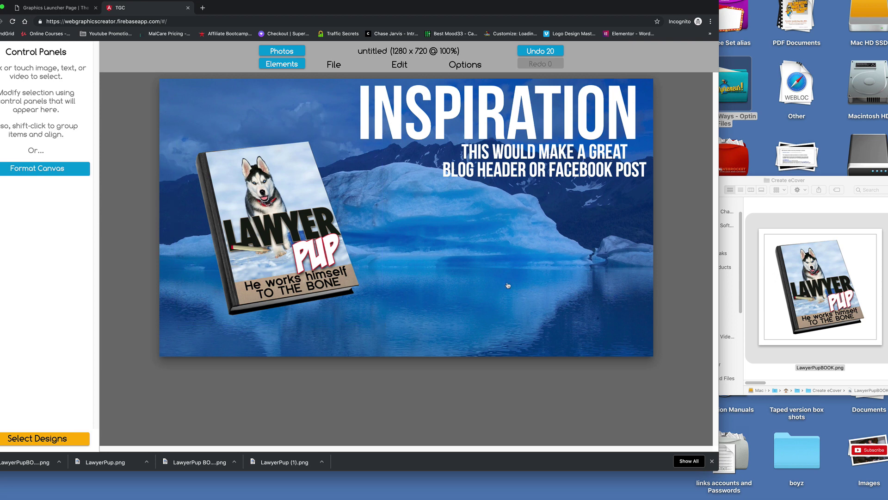
{"action": "left_click_drag", "start_coordinate": [279, 236], "coordinate": [267, 220]}
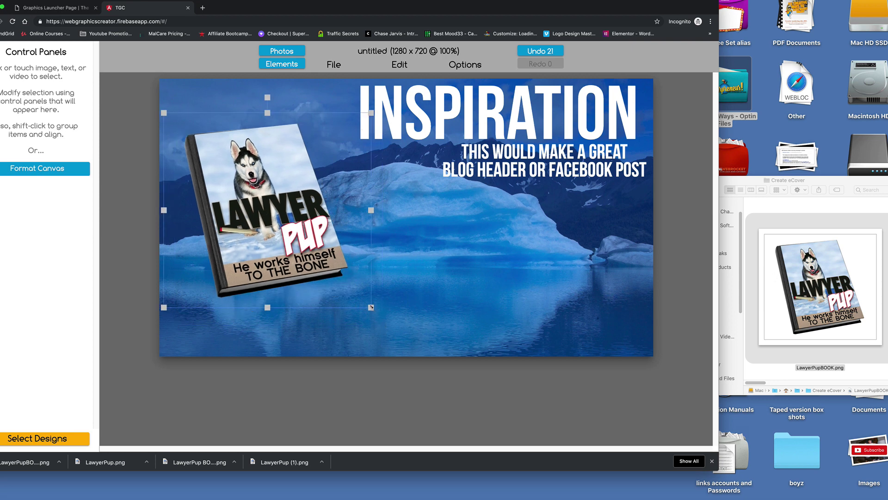
{"action": "left_click_drag", "start_coordinate": [372, 307], "coordinate": [420, 353]}
{"action": "left_click_drag", "start_coordinate": [349, 305], "coordinate": [341, 301]}
{"action": "left_click", "coordinate": [493, 254]}
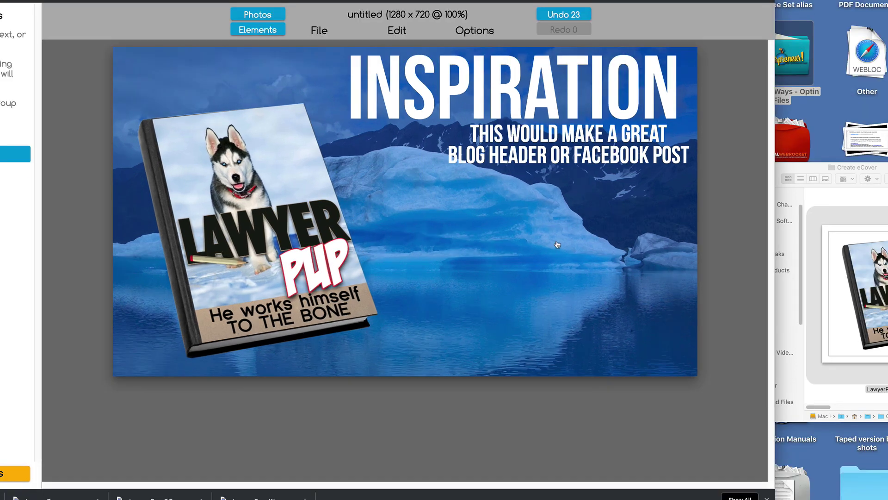
{"action": "mouse_move", "coordinate": [537, 248]}
{"action": "left_mouse_down"}
{"action": "mouse_move", "coordinate": [533, 261]}
{"action": "mouse_move", "coordinate": [533, 236]}
{"action": "left_mouse_up"}
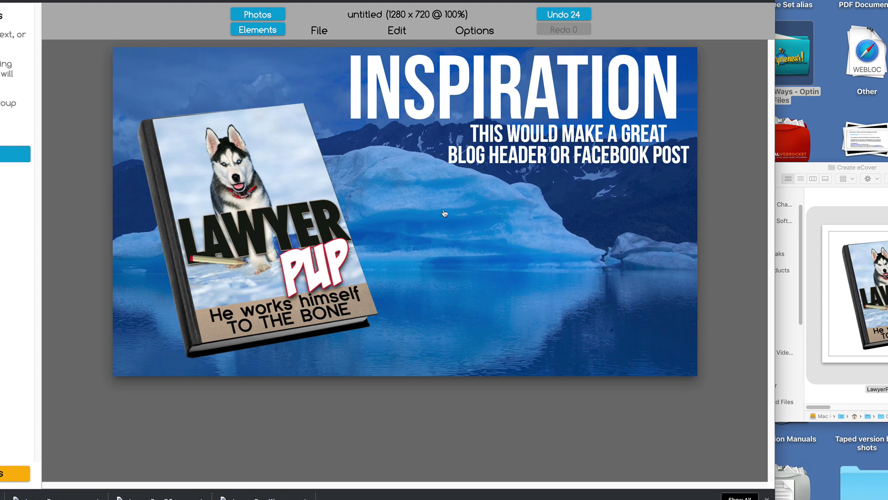
- Delete the iceberg background and search stock photos for 'building'
{"action": "key", "text": "Delete"}
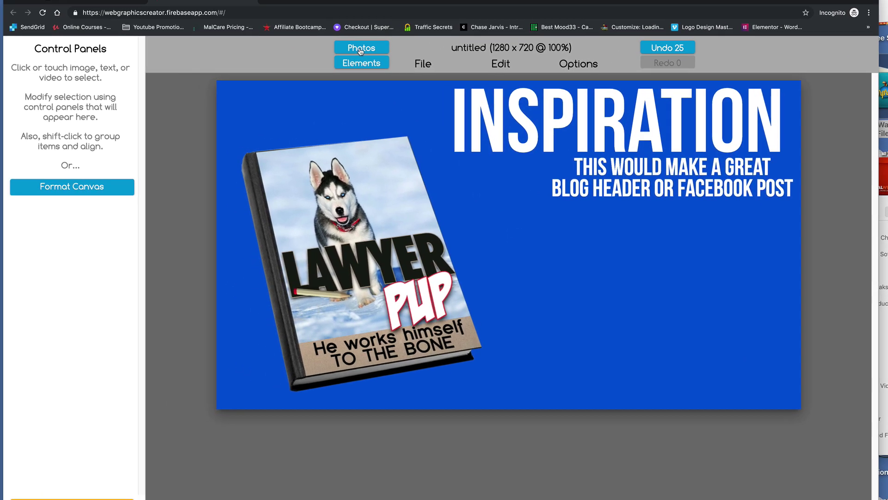
{"action": "left_click", "coordinate": [361, 48]}
{"action": "left_click", "coordinate": [57, 118]}
{"action": "double_click", "coordinate": [56, 118]}
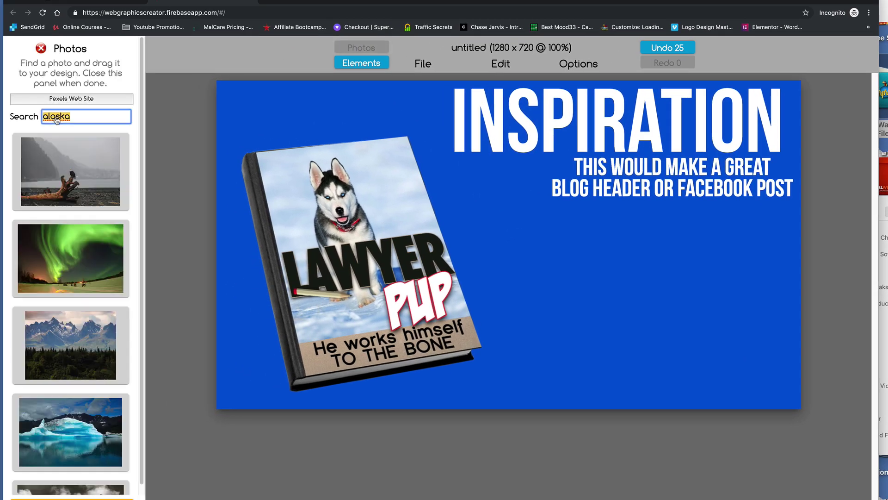
{"action": "type", "text": "building"}
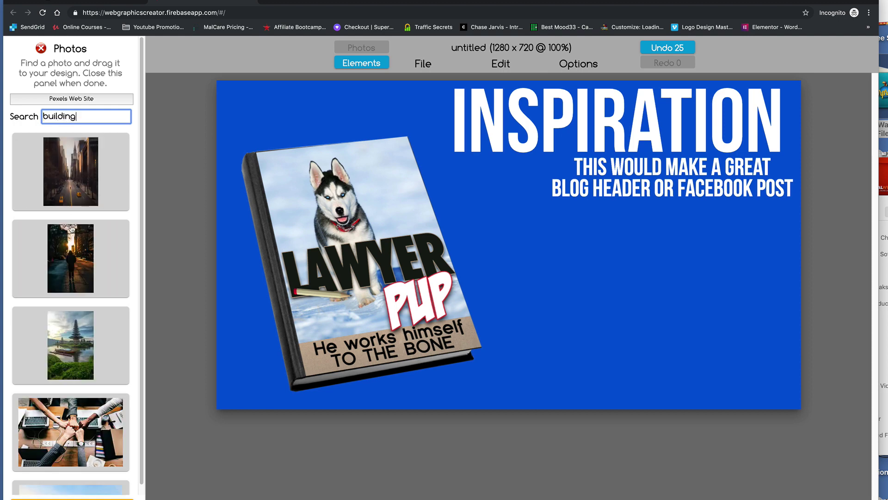
{"action": "scroll", "coordinate": [72, 229], "scroll_direction": "down", "scroll_amount": 10}
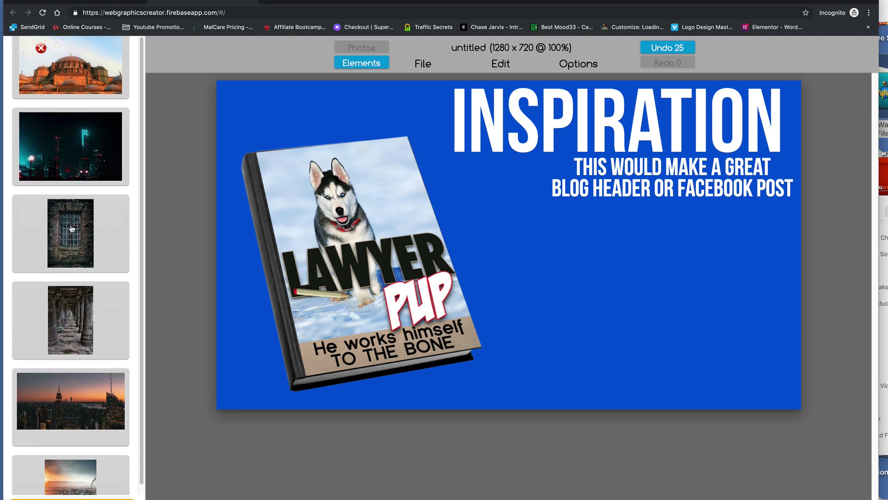
{"action": "scroll", "coordinate": [72, 229], "scroll_direction": "down", "scroll_amount": 9}
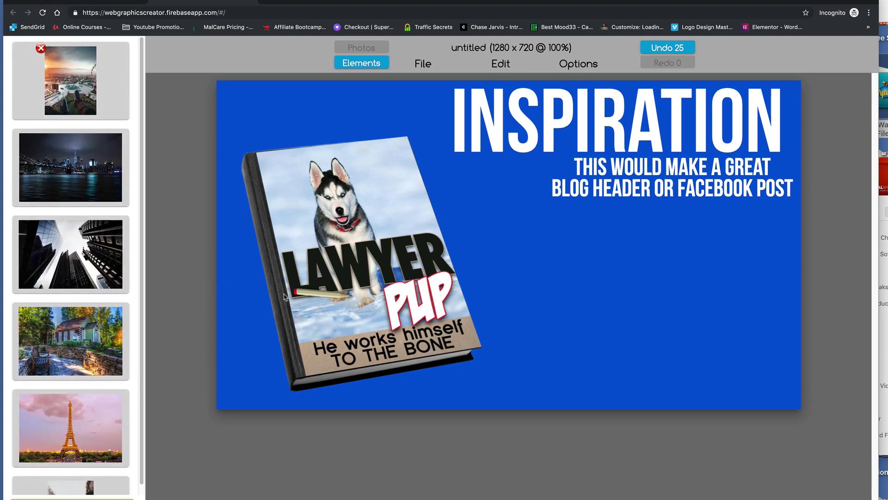
- Resize the skyscraper photo to fill the canvas and send it to the back
{"action": "left_click_drag", "start_coordinate": [537, 309], "coordinate": [407, 251]}
{"action": "left_click_drag", "start_coordinate": [550, 294], "coordinate": [831, 405]}
{"action": "left_click", "coordinate": [580, 64]}
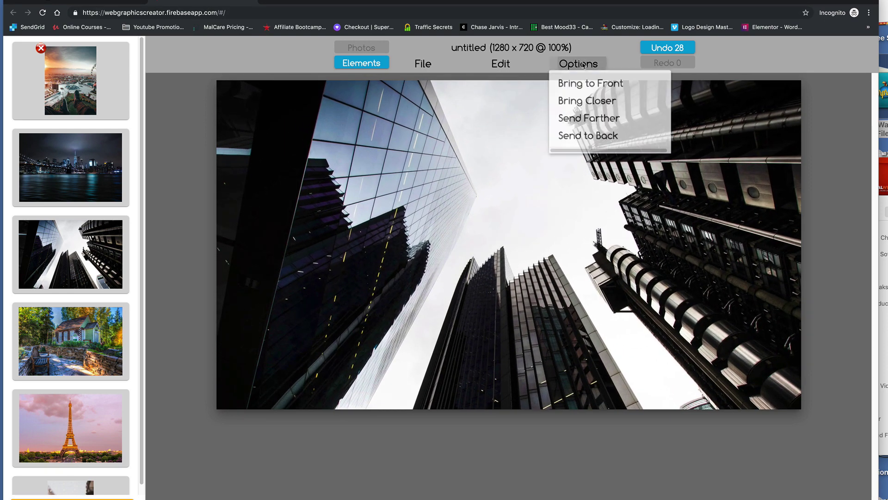
{"action": "left_click", "coordinate": [582, 136]}
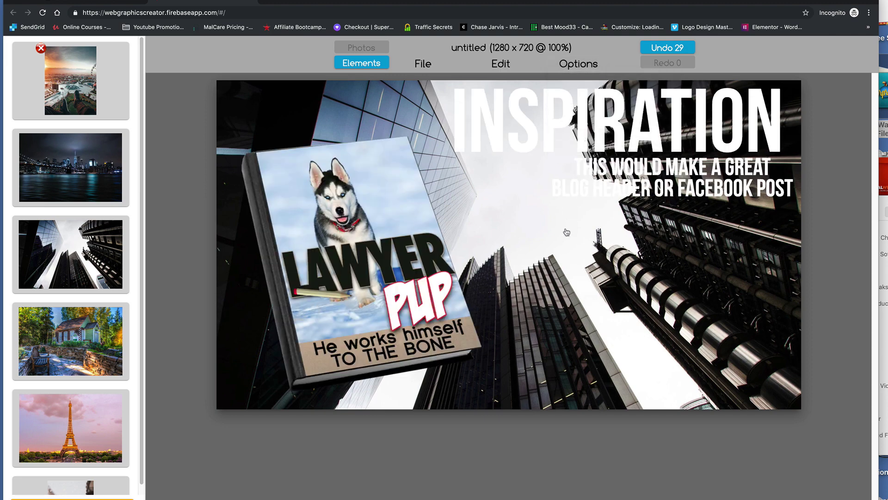
- Fade the city photo to 37% opacity, then move the book image up-right and enlarge it
{"action": "left_click", "coordinate": [41, 52]}
{"action": "left_click", "coordinate": [588, 203]}
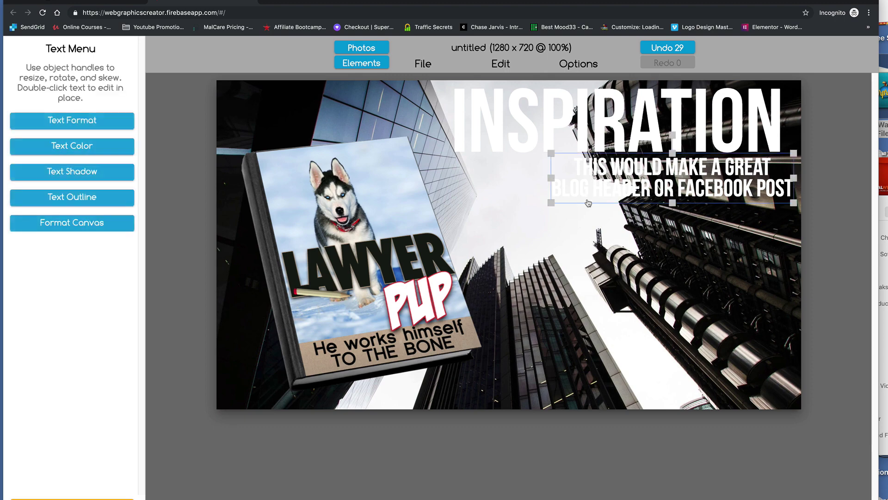
{"action": "left_click", "coordinate": [538, 233]}
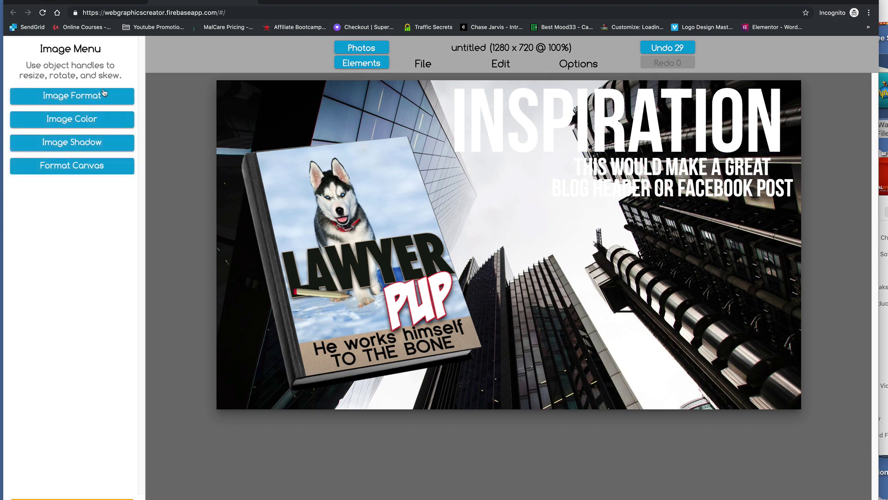
{"action": "left_click", "coordinate": [104, 94]}
{"action": "left_click_drag", "start_coordinate": [131, 65], "coordinate": [37, 56]}
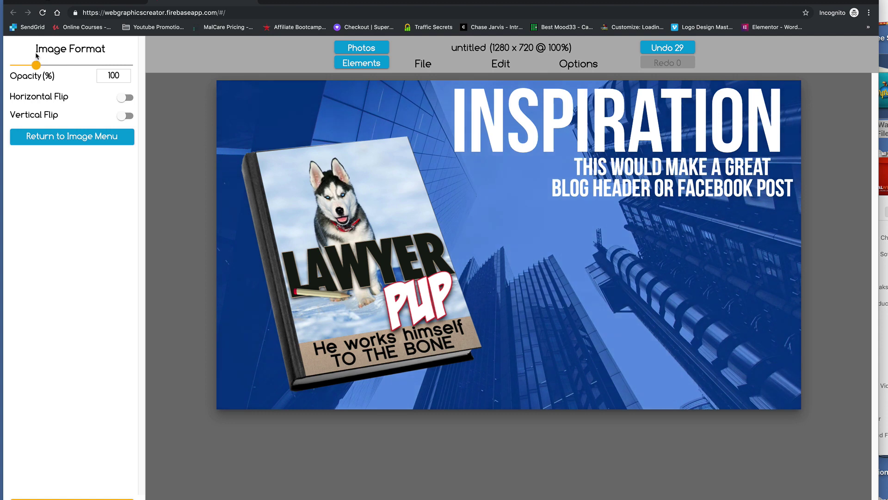
{"action": "left_click_drag", "start_coordinate": [283, 188], "coordinate": [290, 167]}
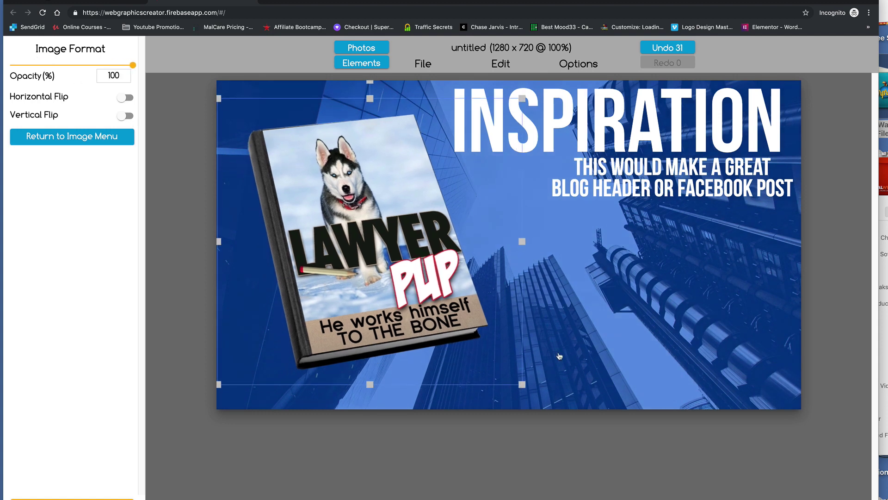
{"action": "left_click_drag", "start_coordinate": [526, 386], "coordinate": [561, 425]}
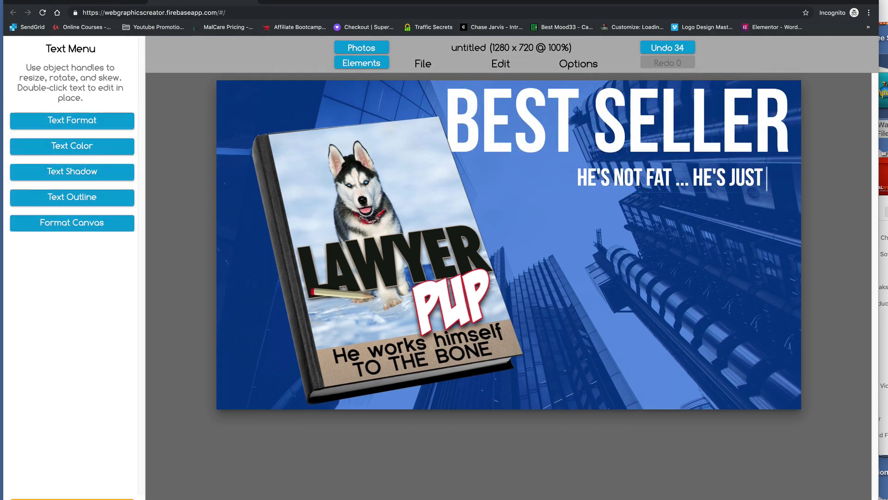
- Complete the subtitle with 'A LITTLE HUSKY', widen its box, and nudge the book up-left
{"action": "type", "text": "A LITTLE HUSKY"}
{"action": "left_click", "coordinate": [592, 170]}
{"action": "left_click", "coordinate": [592, 170]}
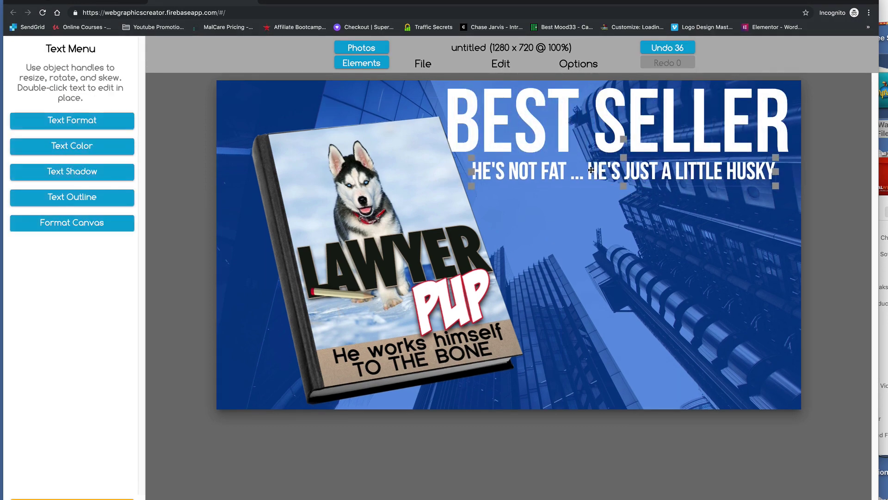
{"action": "left_click_drag", "start_coordinate": [592, 169], "coordinate": [589, 172]}
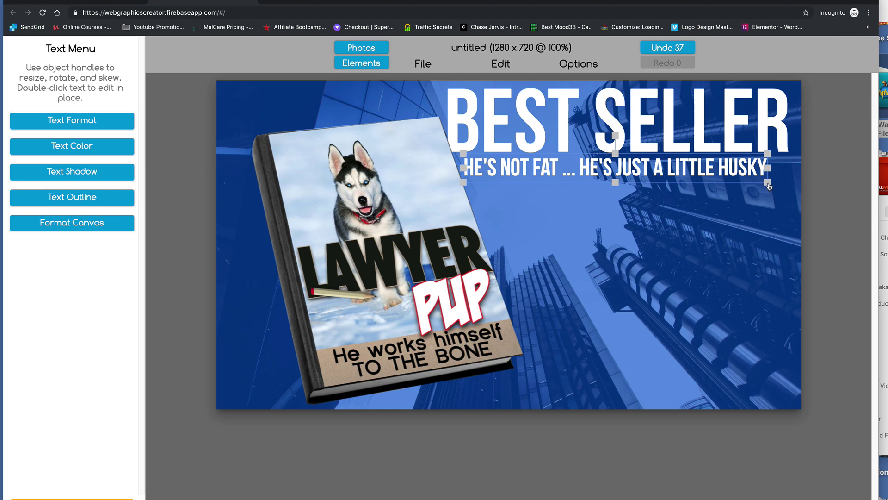
{"action": "left_click_drag", "start_coordinate": [768, 182], "coordinate": [792, 185]}
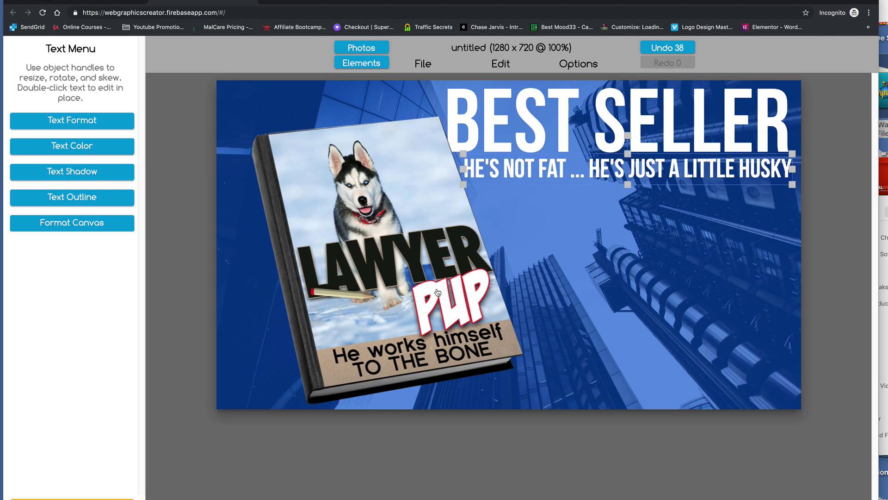
{"action": "left_click_drag", "start_coordinate": [438, 293], "coordinate": [425, 286]}
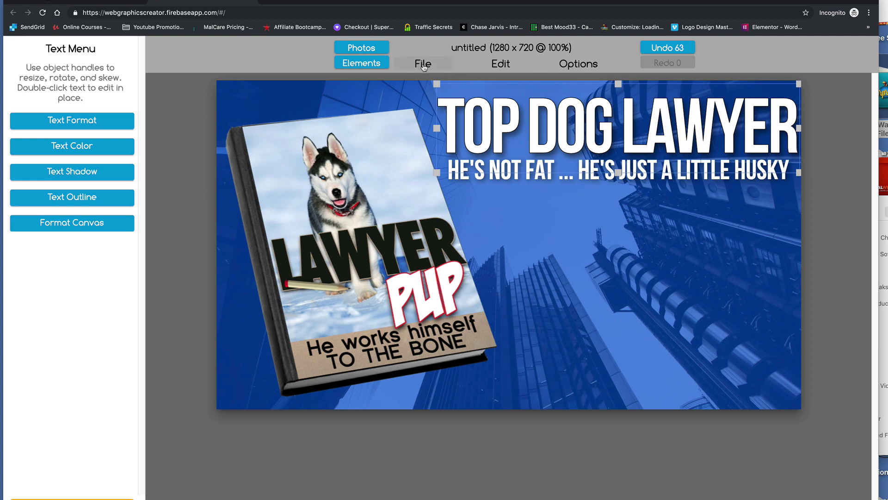
- Duplicate the TOP DOG LAWYER headline and drag the copy below the subtitle
{"action": "left_click", "coordinate": [508, 65]}
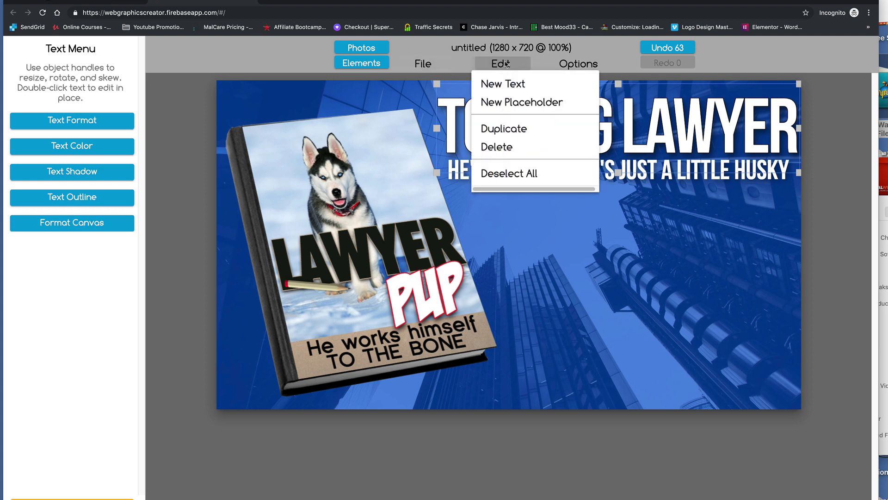
{"action": "left_click", "coordinate": [507, 128]}
{"action": "left_click_drag", "start_coordinate": [583, 155], "coordinate": [587, 290]}
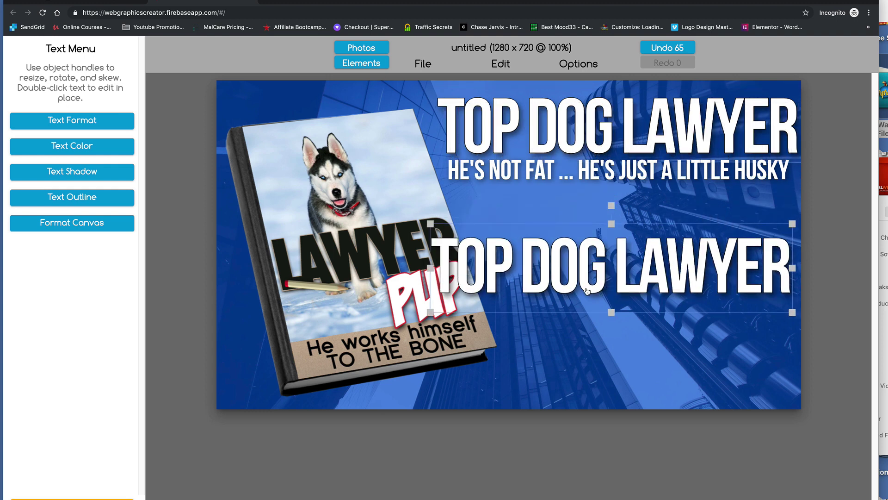
{"action": "double_click", "coordinate": [586, 289]}
- Replace the copy with two-line 'DOWNLOAD IT / NOW' text at 0.71 line spacing
{"action": "key", "text": "super+a"}
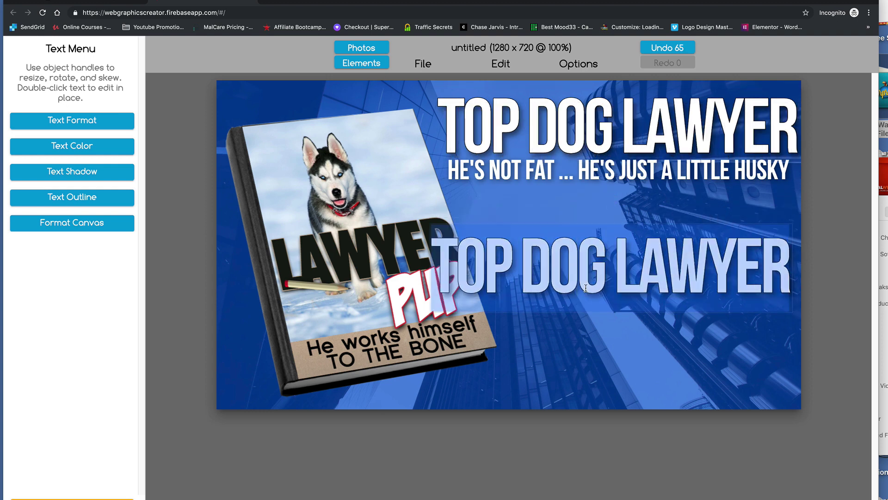
{"action": "type", "text": "DOWNLAO"}
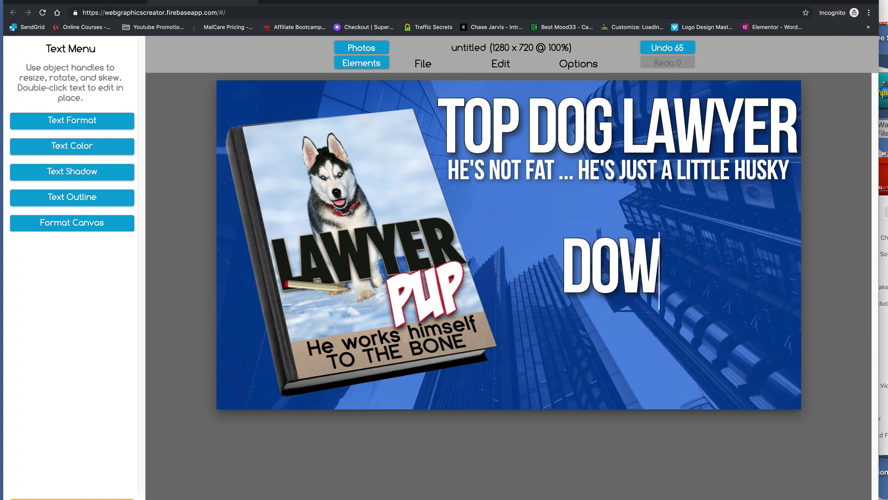
{"action": "key", "text": "BackSpace"}
{"action": "key", "text": "BackSpace"}
{"action": "type", "text": "OAD IT"}
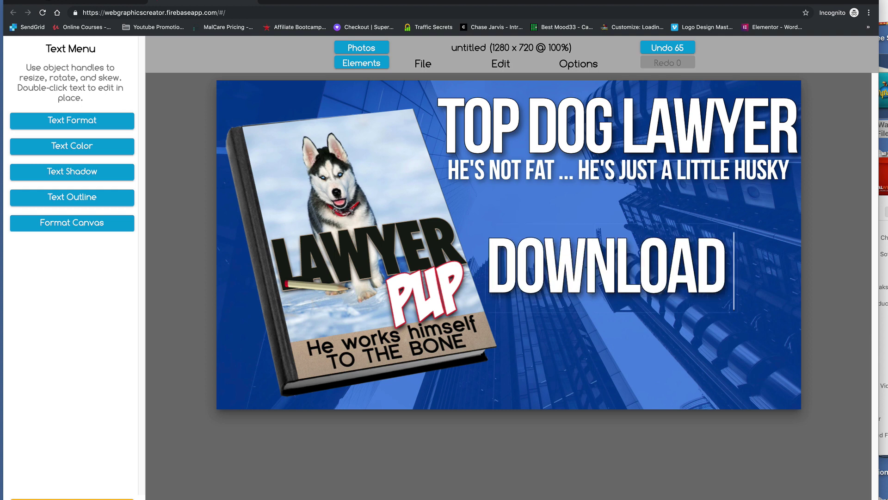
{"action": "key", "text": "Return"}
{"action": "type", "text": "NOE"}
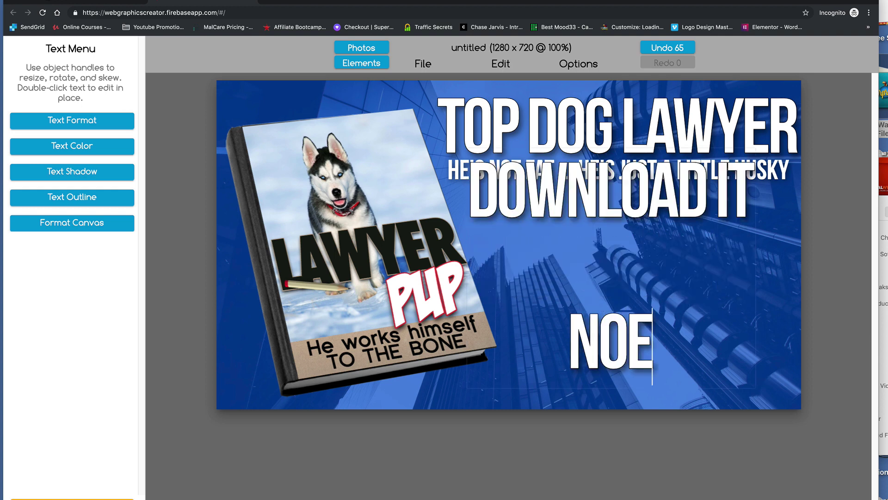
{"action": "key", "text": "BackSpace"}
{"action": "type", "text": "S"}
{"action": "key", "text": "BackSpace"}
{"action": "type", "text": "W"}
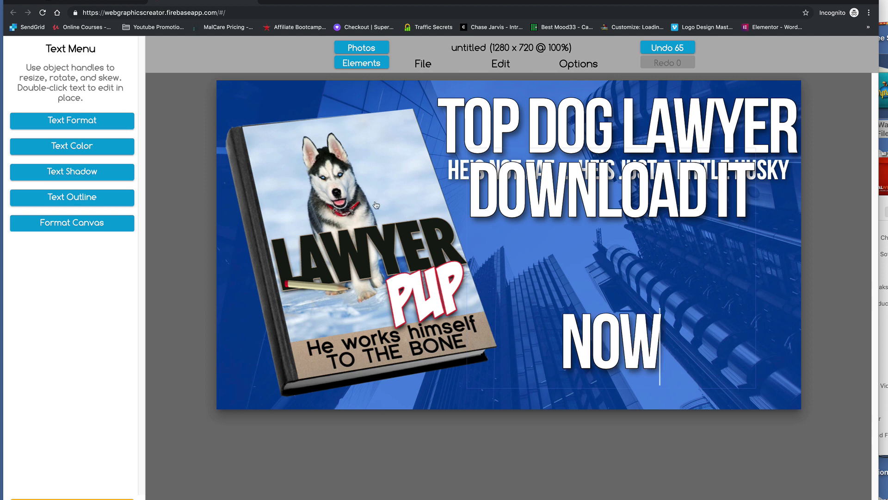
{"action": "left_click", "coordinate": [71, 120]}
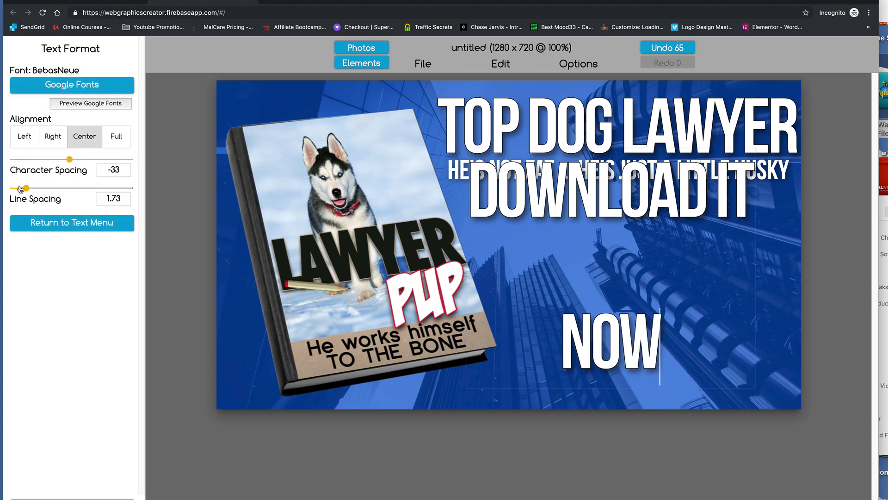
{"action": "left_click_drag", "start_coordinate": [27, 188], "coordinate": [13, 186]}
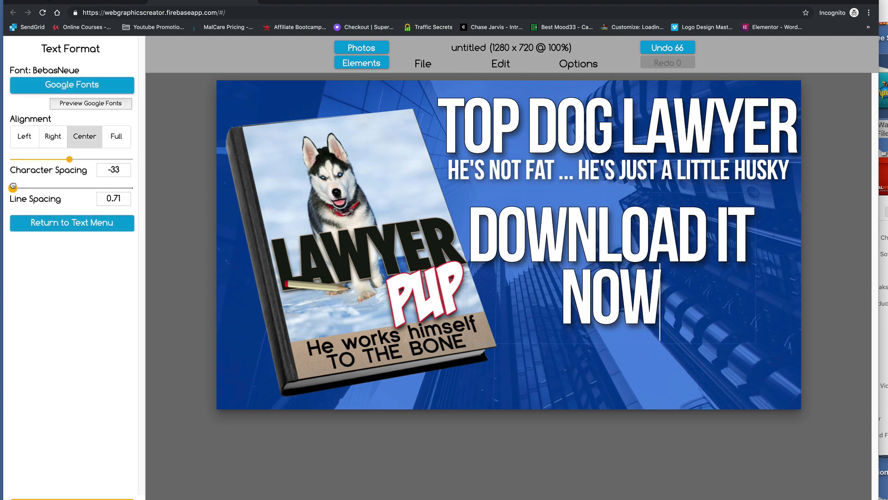
- Color the DOWNLOAD IT NOW text yellow (FFDE00)
{"action": "left_click", "coordinate": [106, 224]}
{"action": "left_click", "coordinate": [72, 146]}
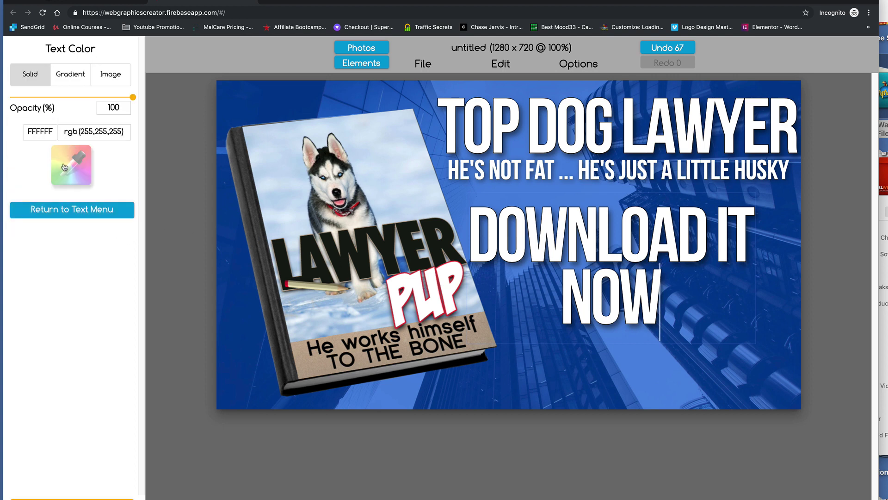
{"action": "left_click", "coordinate": [65, 167]}
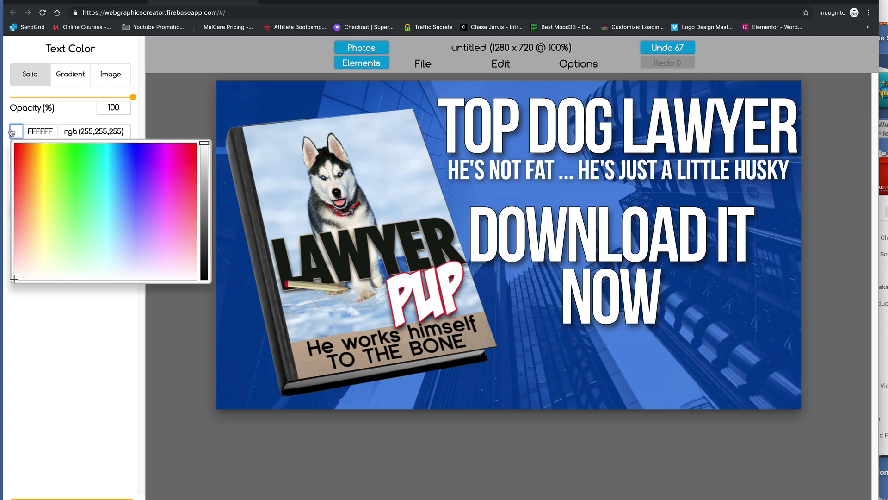
{"action": "left_click_drag", "start_coordinate": [61, 182], "coordinate": [41, 138]}
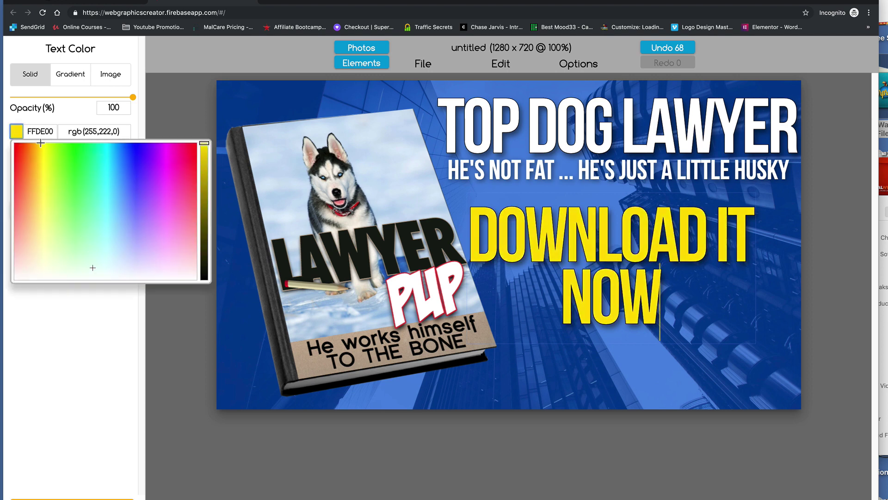
{"action": "left_click", "coordinate": [94, 313]}
- Shrink DOWNLOAD IT NOW, tilt it counter-clockwise, and place it right below the subtitle
{"action": "left_click", "coordinate": [772, 362]}
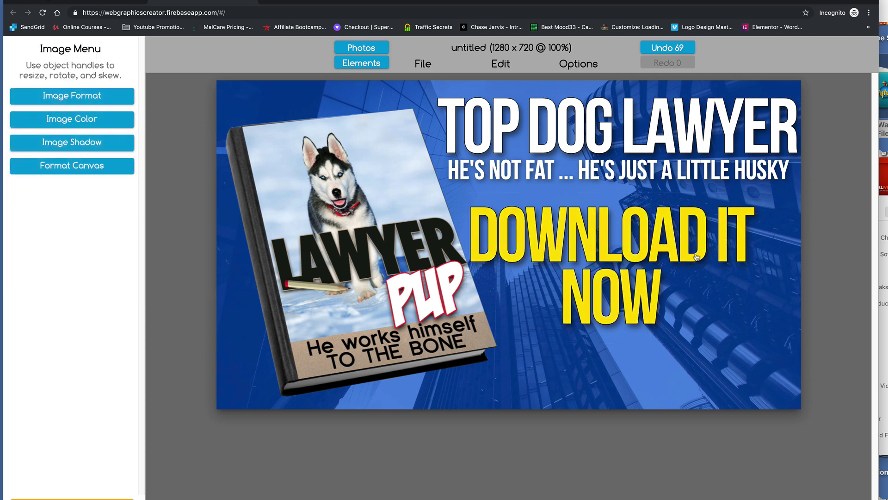
{"action": "left_click", "coordinate": [716, 207]}
{"action": "left_click_drag", "start_coordinate": [754, 194], "coordinate": [707, 219]}
{"action": "left_click_drag", "start_coordinate": [589, 201], "coordinate": [579, 204]}
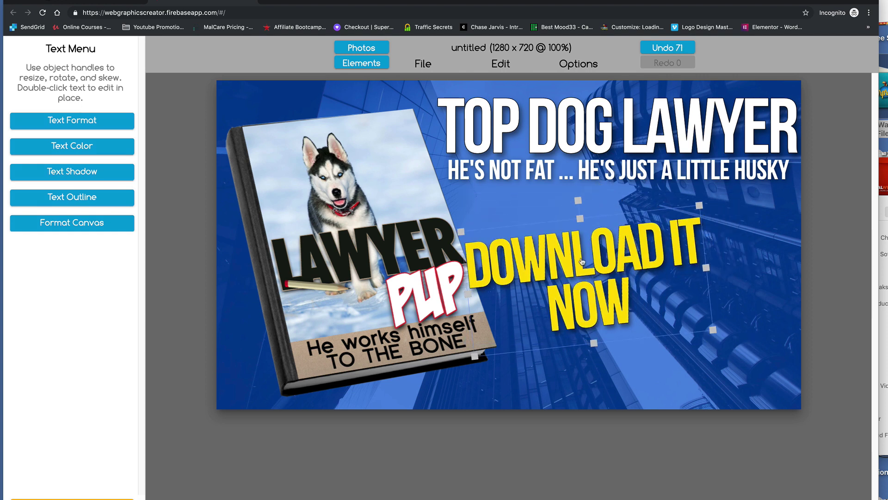
{"action": "left_click_drag", "start_coordinate": [582, 263], "coordinate": [621, 246]}
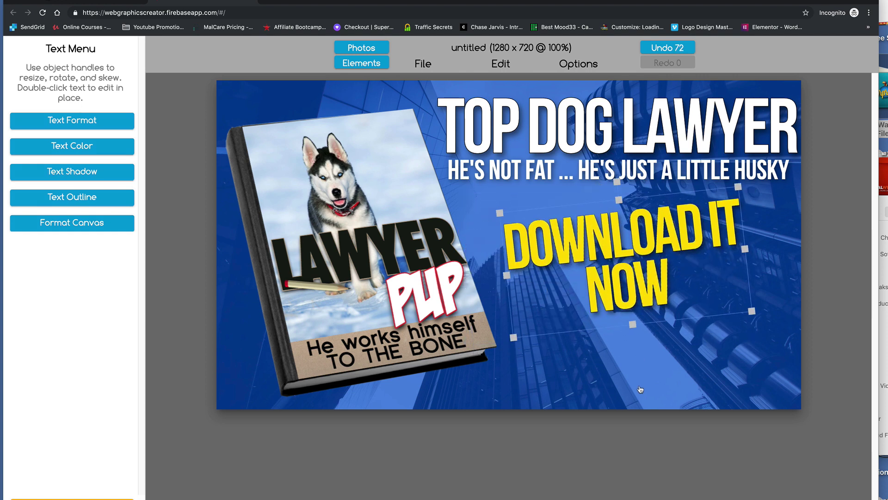
{"action": "left_click", "coordinate": [639, 394]}
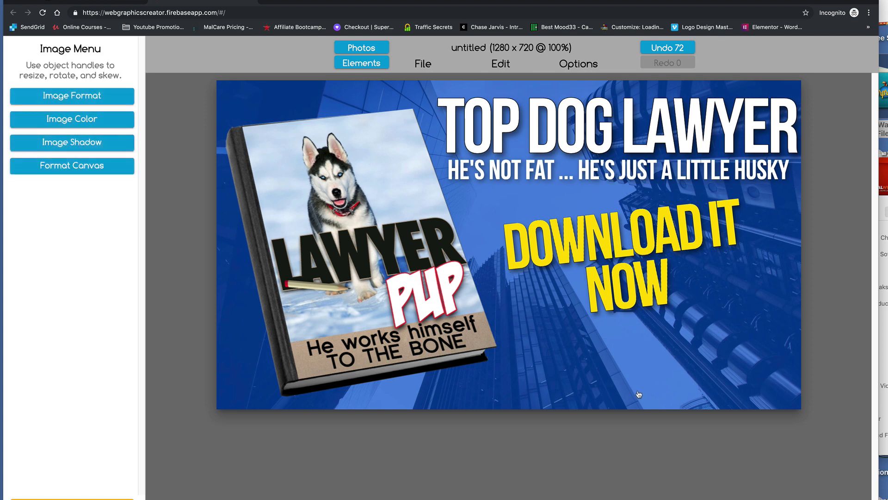